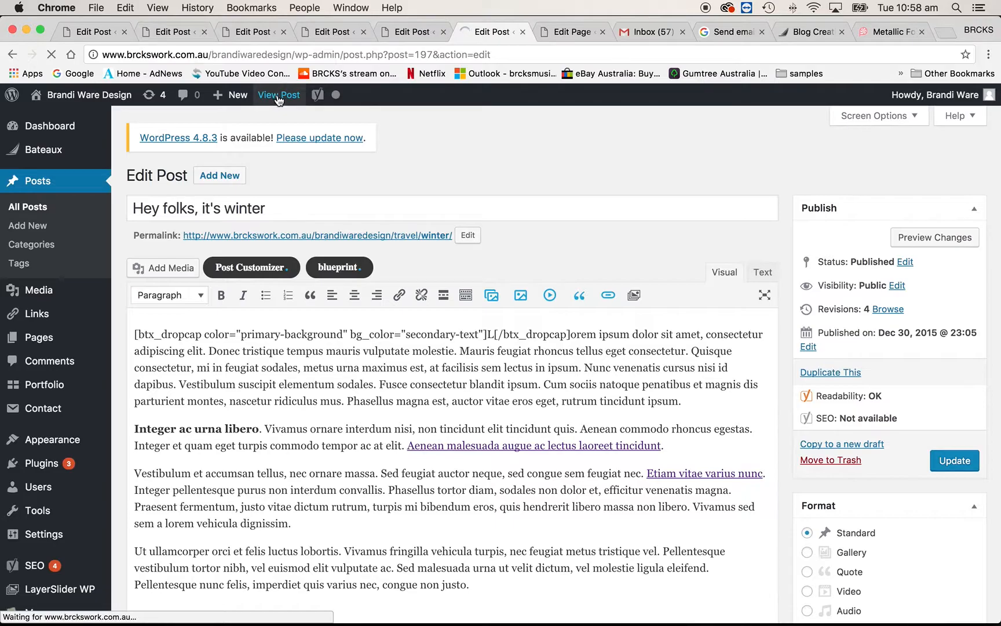
# - Return from the published winter post to its editor and add an empty paragraph after the opening lorem ipsum paragraph
pyautogui.scroll(-10, 541, 426)
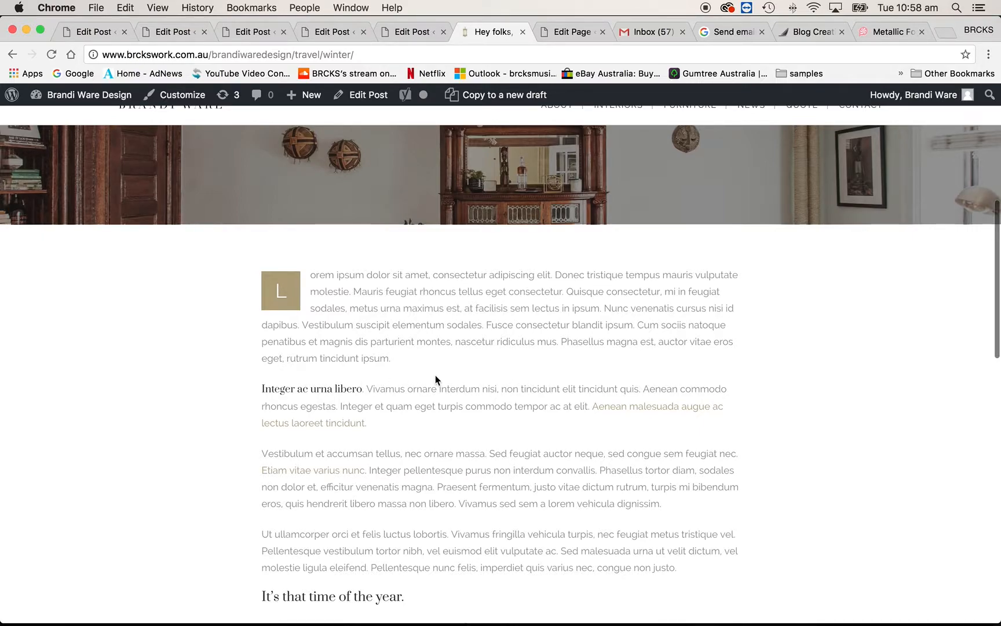
pyautogui.scroll(-2, 525, 373)
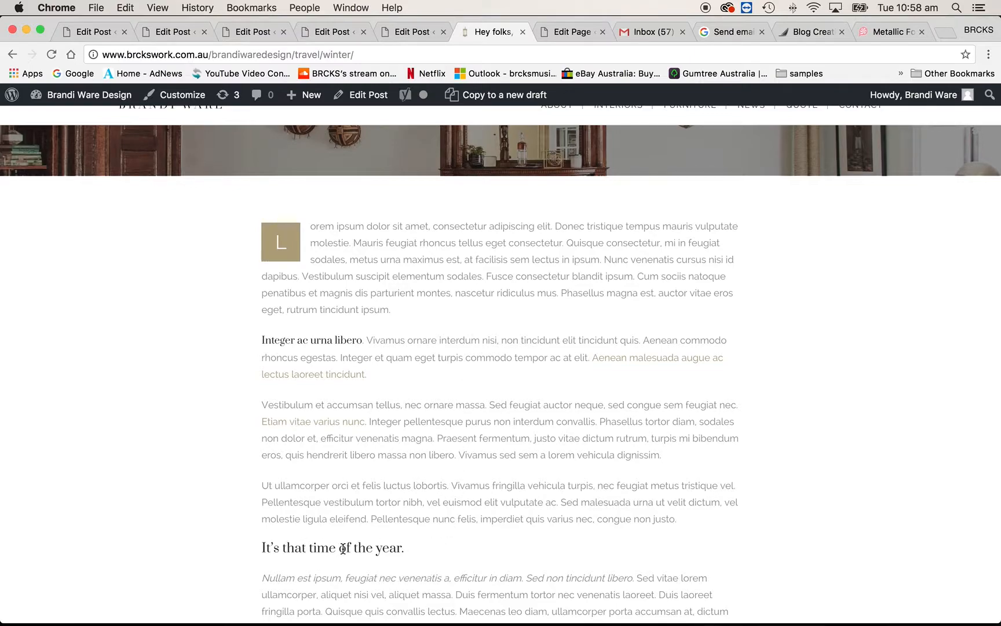
pyautogui.scroll(1, 498, 480)
pyautogui.scroll(10, 499, 481)
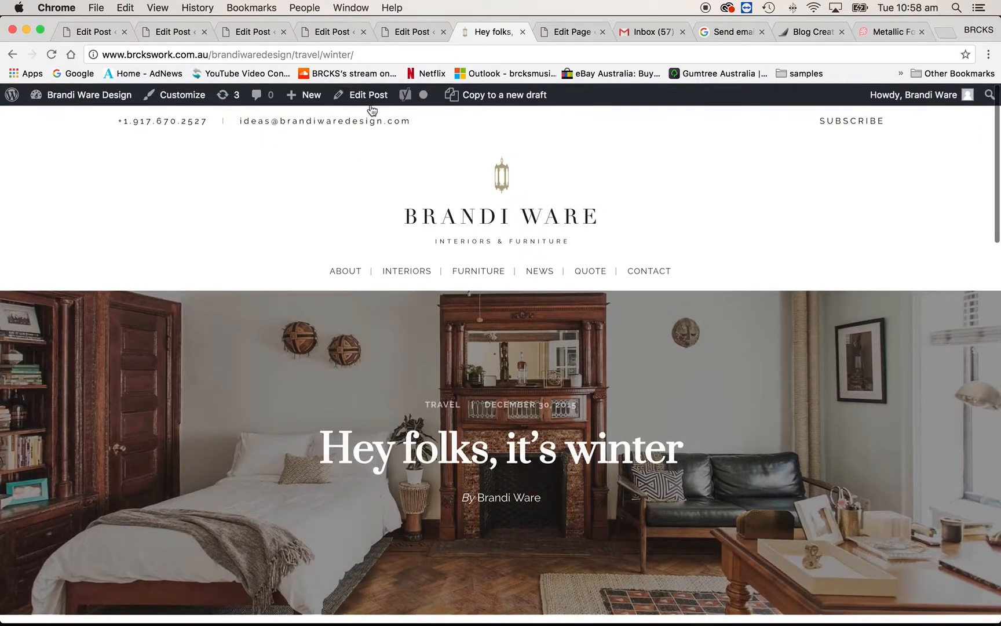
pyautogui.click(366, 97)
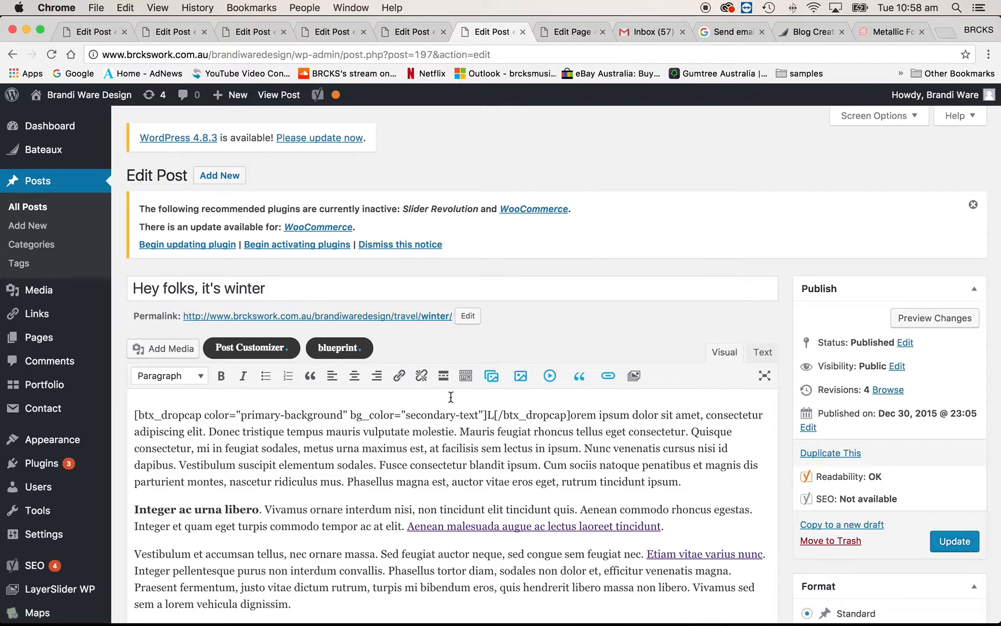
pyautogui.click(972, 207)
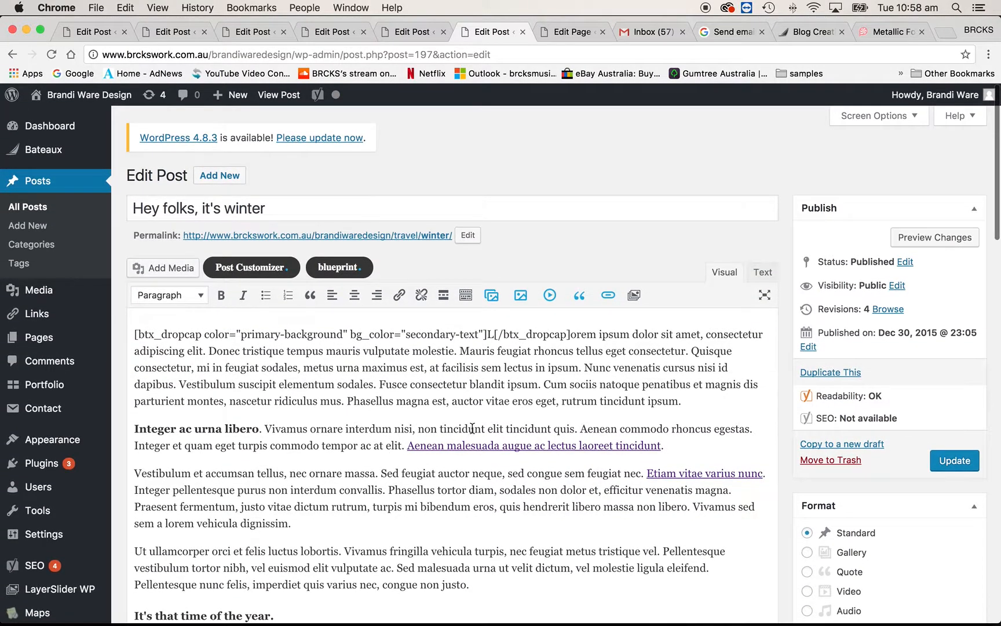
pyautogui.click(691, 402)
pyautogui.press('Return')
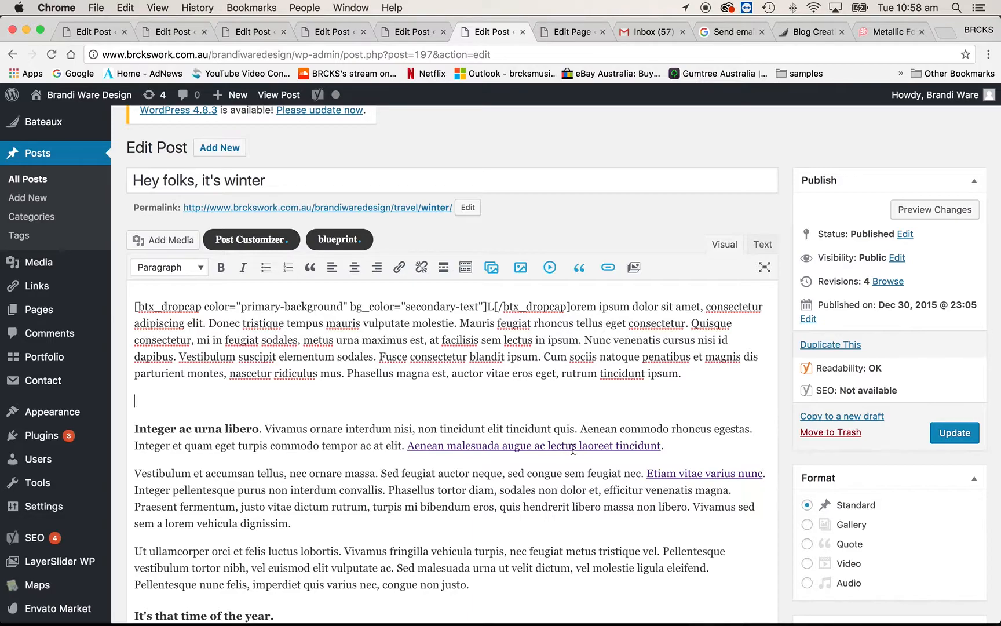
# - Switch to Photos and open the Blog Images album
pyautogui.moveTo(574, 625)
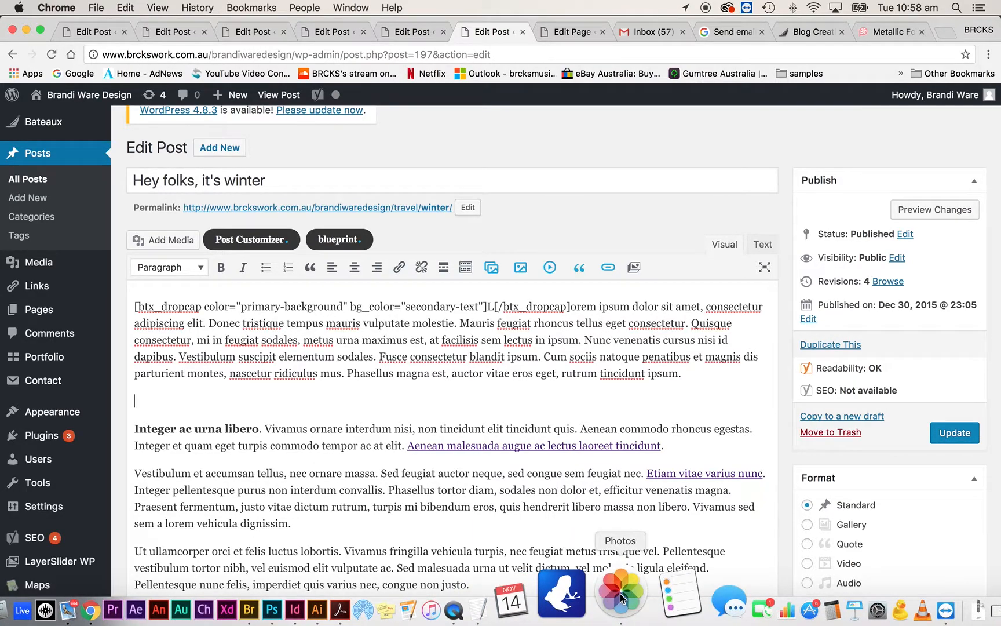
pyautogui.click(620, 594)
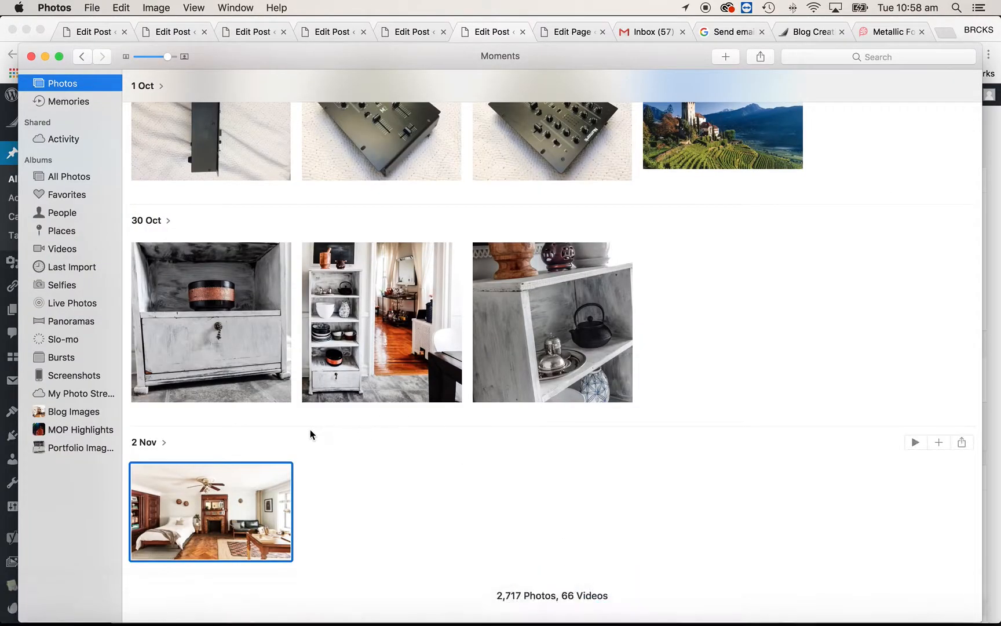
pyautogui.click(73, 411)
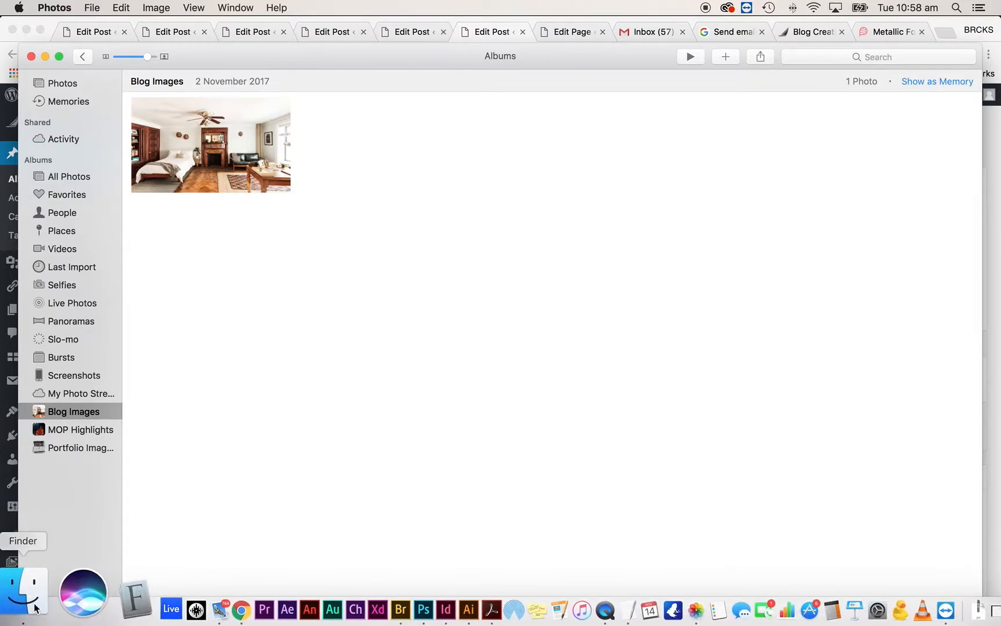
# - Switch to Finder and preview the images in the New York Avenue - Large folder, starting with IMG_5850-cropped.jpg
pyautogui.click(33, 606)
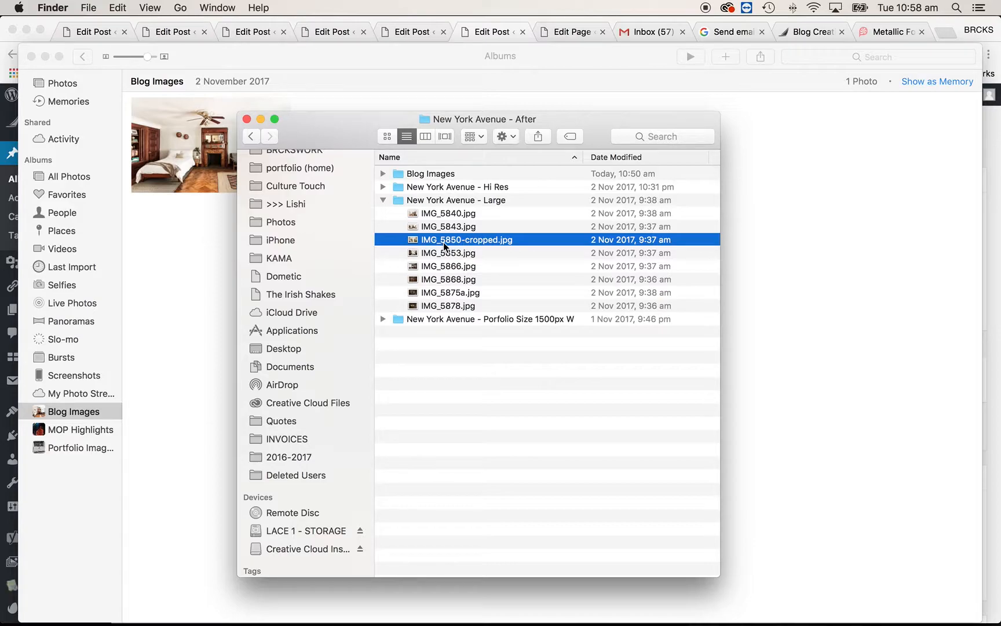
pyautogui.moveTo(505, 123); pyautogui.dragTo(530, 112)
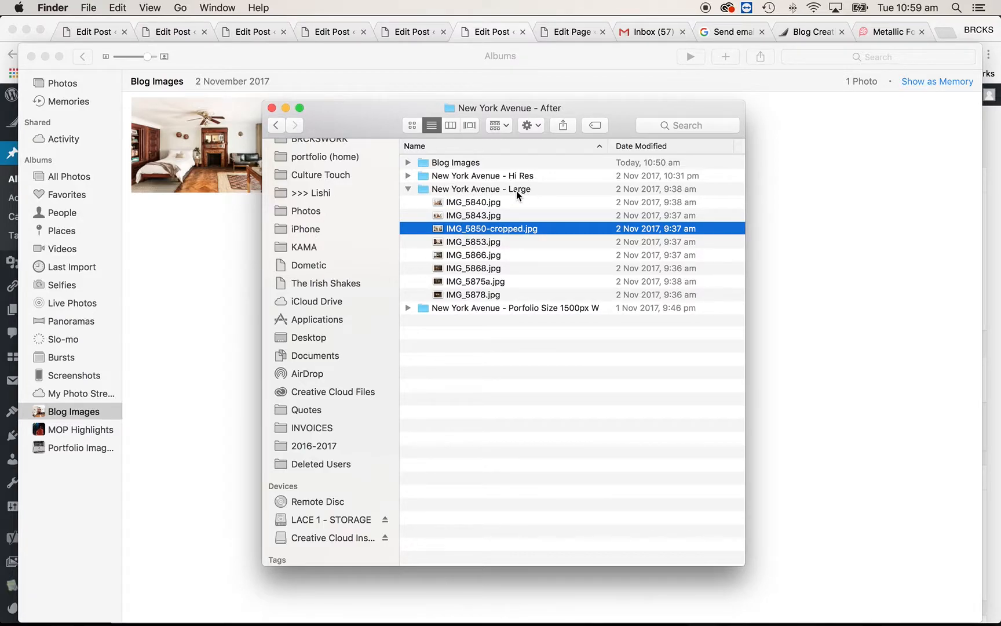
pyautogui.press('space')
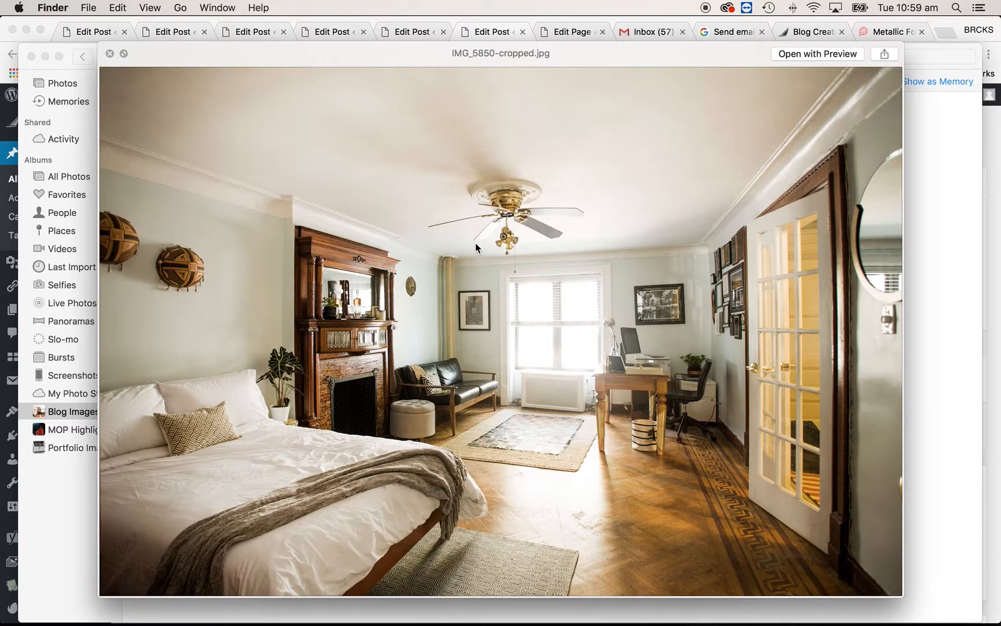
pyautogui.press('space')
pyautogui.click(478, 242)
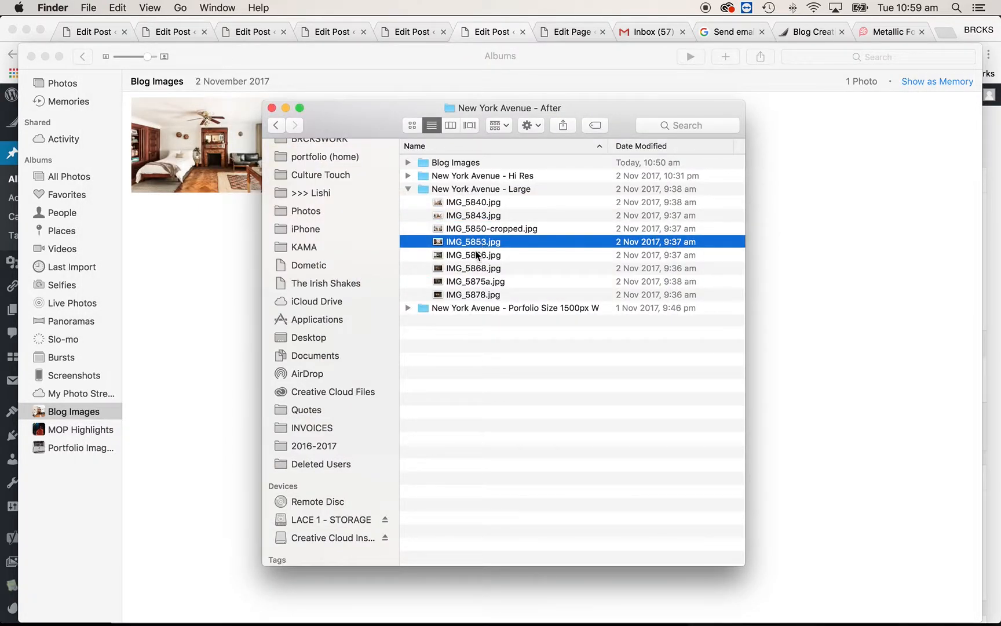
pyautogui.press('space')
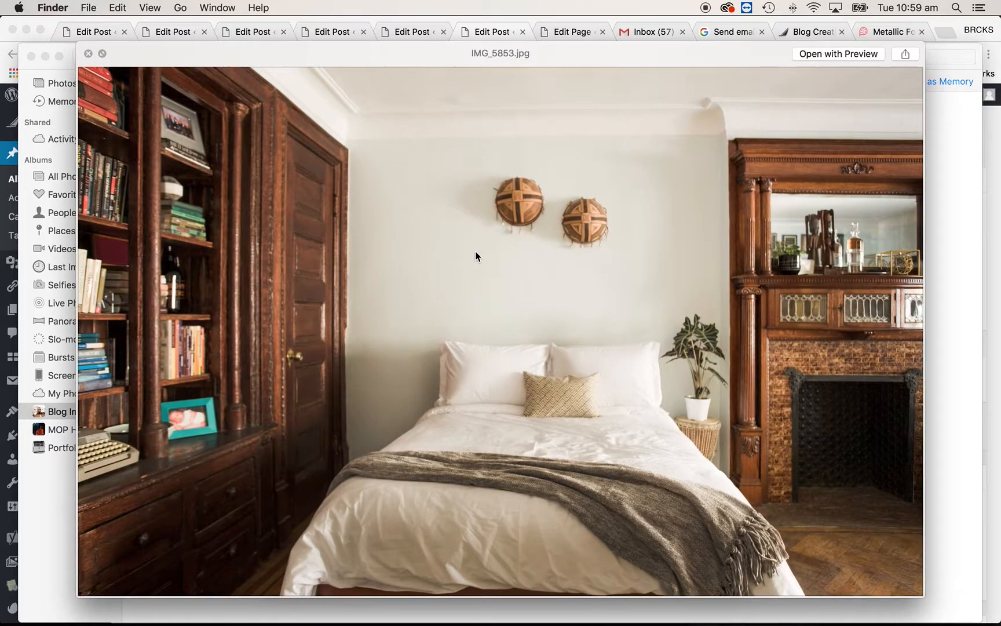
pyautogui.press('Down')
pyautogui.press('Down')
pyautogui.press('Down')
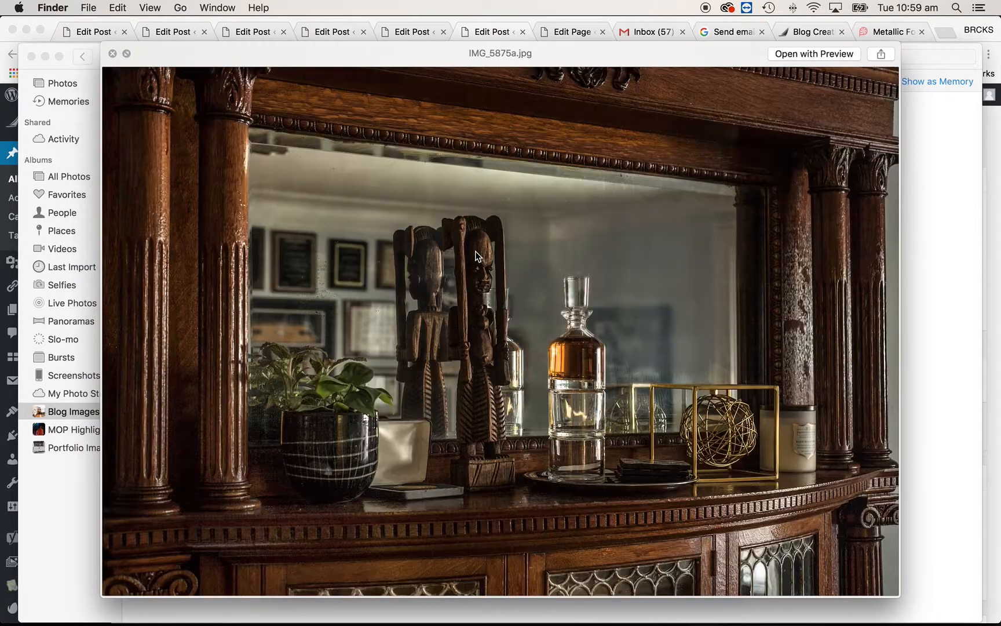
pyautogui.press('space')
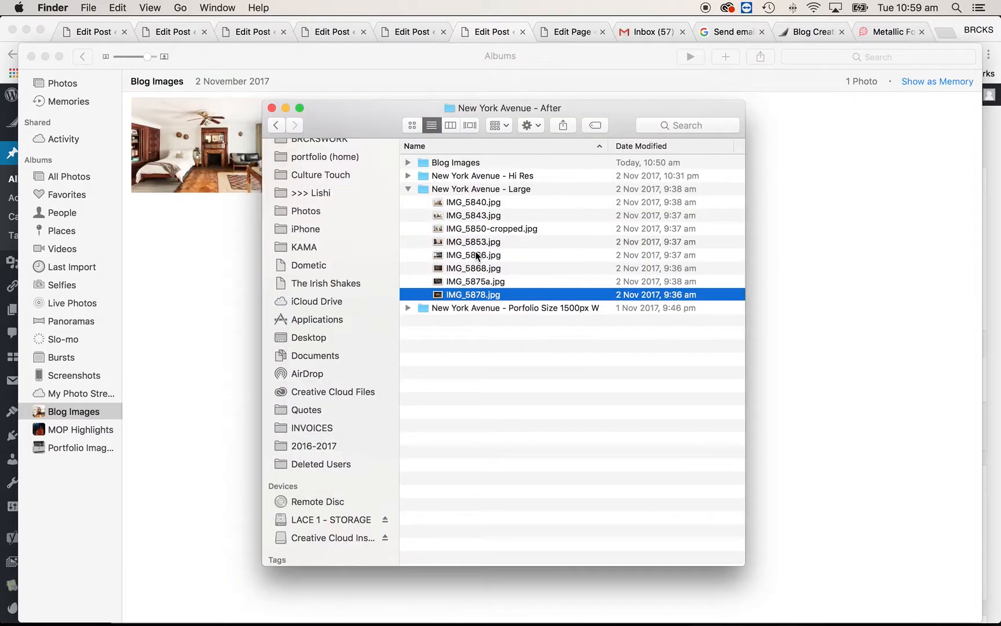
# - Add the five files from IMG_5850-cropped.jpg through IMG_5875a.jpg to the Blog Images album in Photos
pyautogui.click(478, 233)
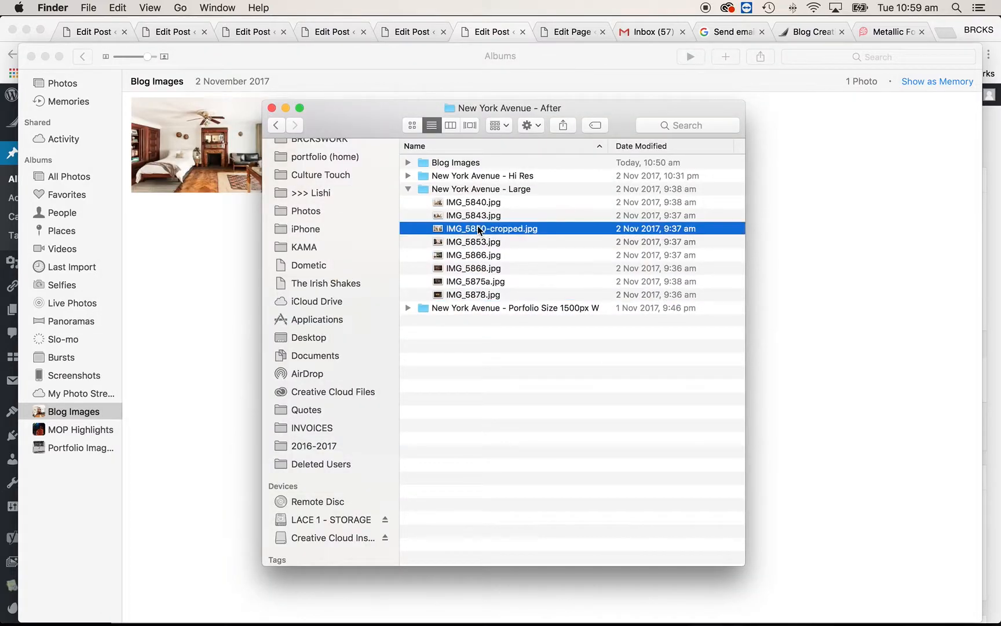
pyautogui.keyDown('shift'); pyautogui.click(474, 281); pyautogui.keyUp('shift')
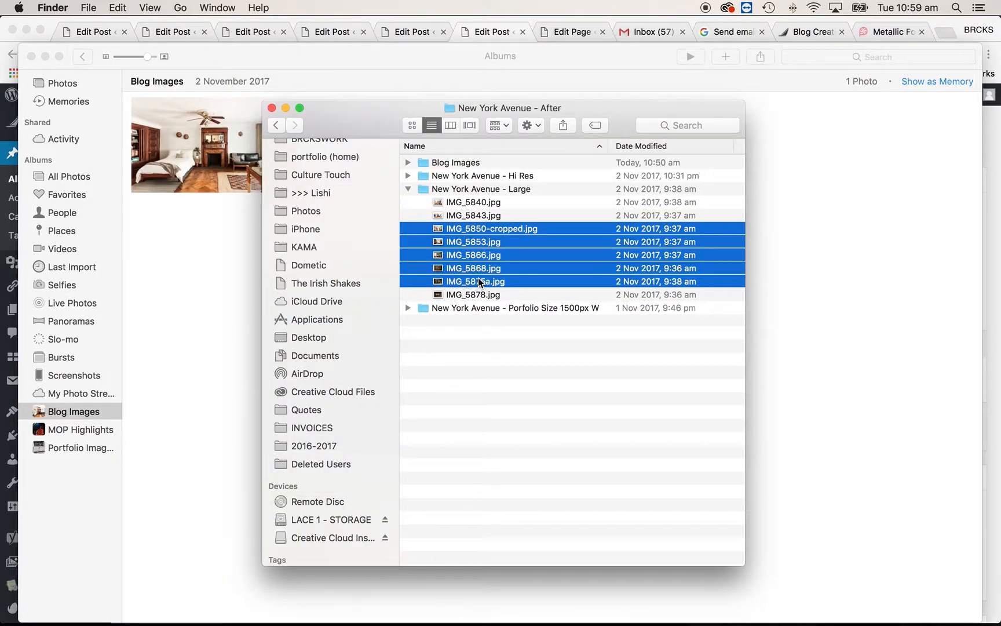
pyautogui.click(462, 228)
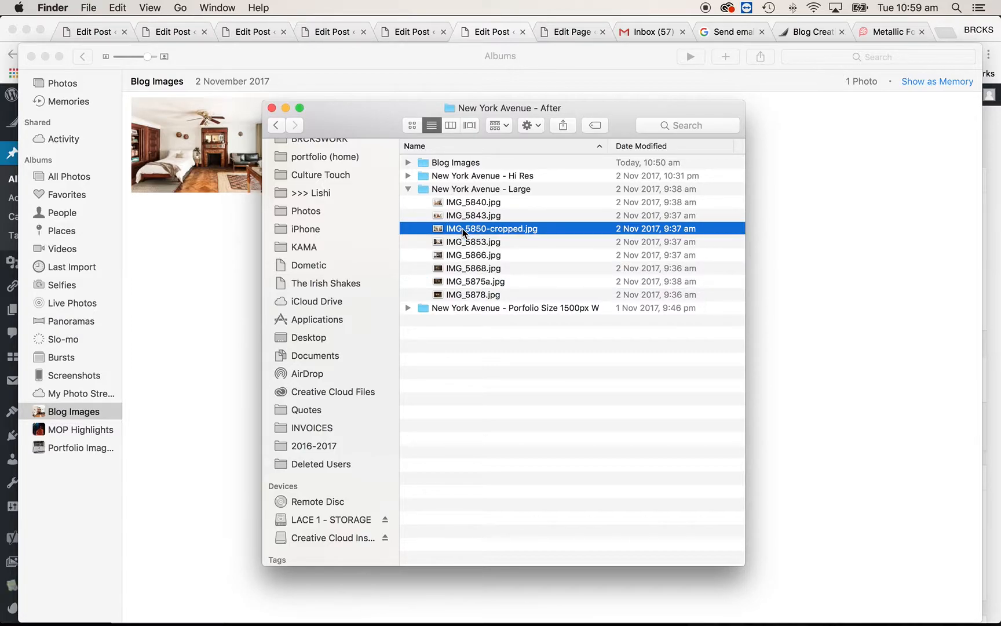
pyautogui.keyDown('shift'); pyautogui.click(465, 281); pyautogui.keyUp('shift')
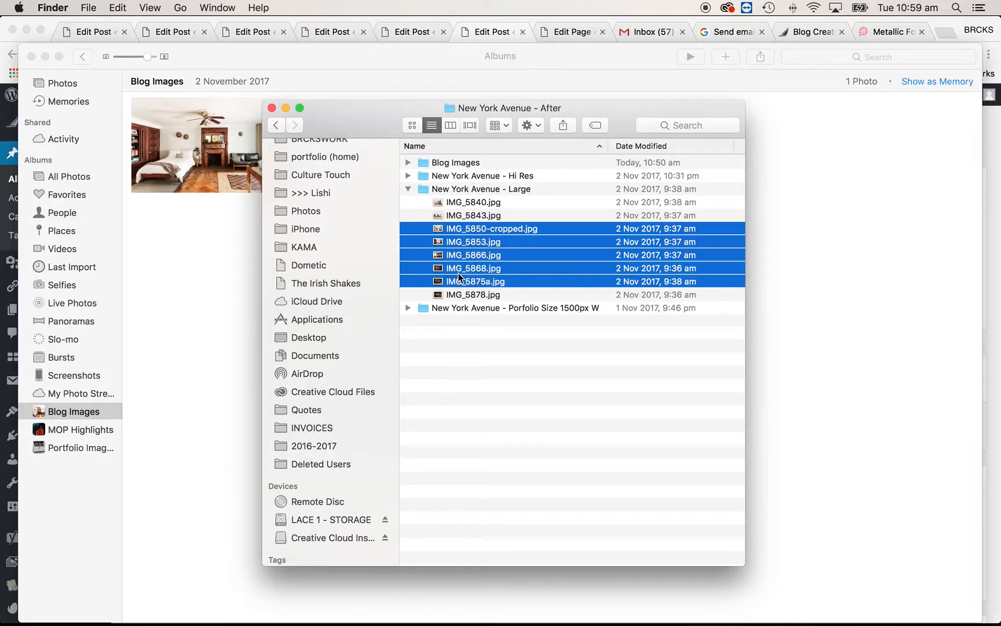
pyautogui.click(461, 214)
pyautogui.moveTo(458, 232)
pyautogui.mouseDown()
pyautogui.moveTo(200, 261)
pyautogui.moveTo(511, 237)
pyautogui.moveTo(467, 227)
pyautogui.mouseUp()
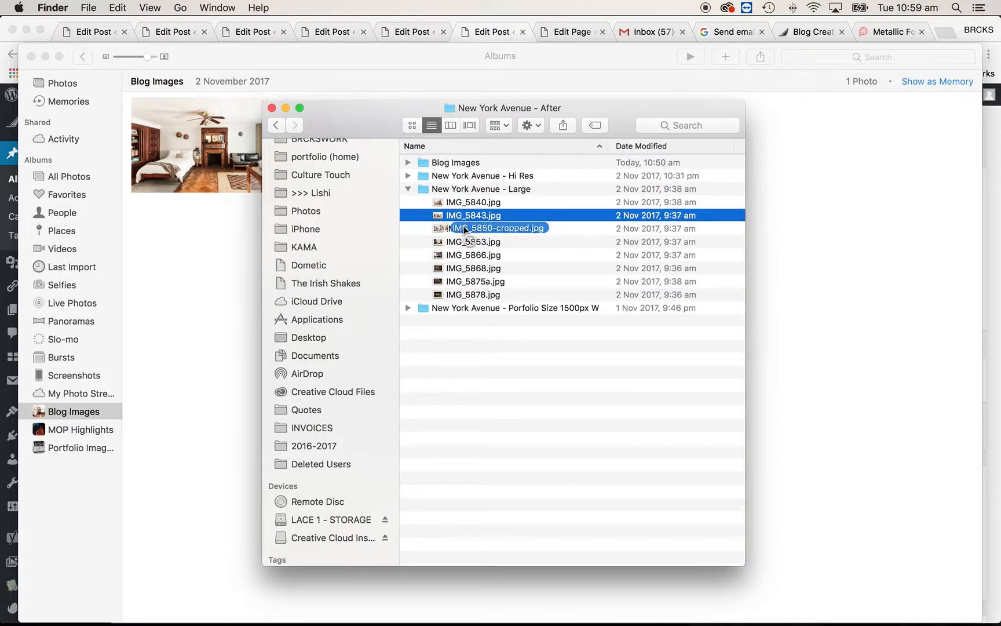
pyautogui.click(473, 229)
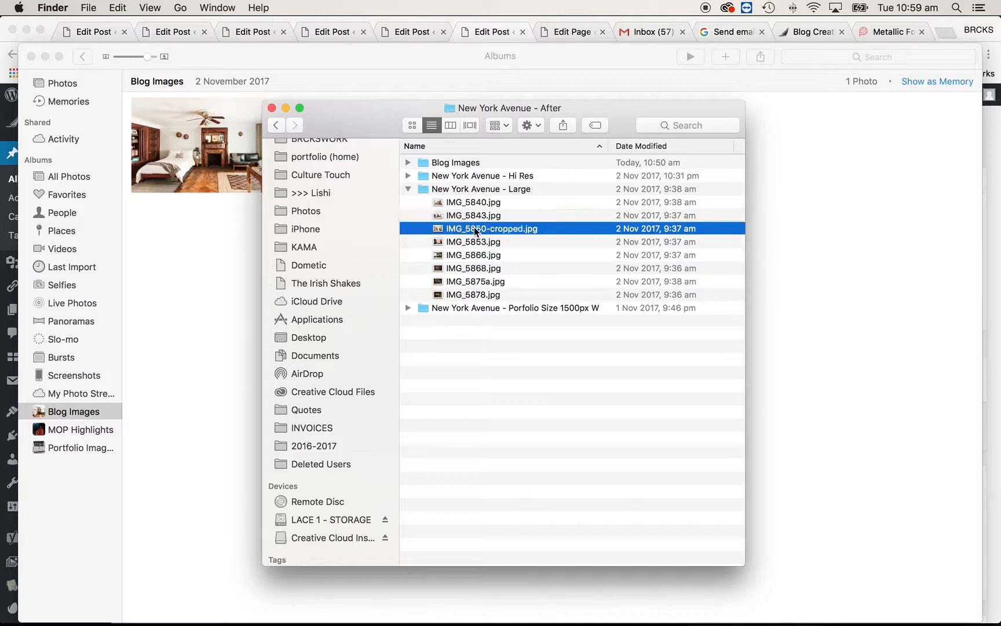
pyautogui.keyDown('shift'); pyautogui.click(475, 281); pyautogui.keyUp('shift')
pyautogui.moveTo(458, 232); pyautogui.dragTo(226, 250)
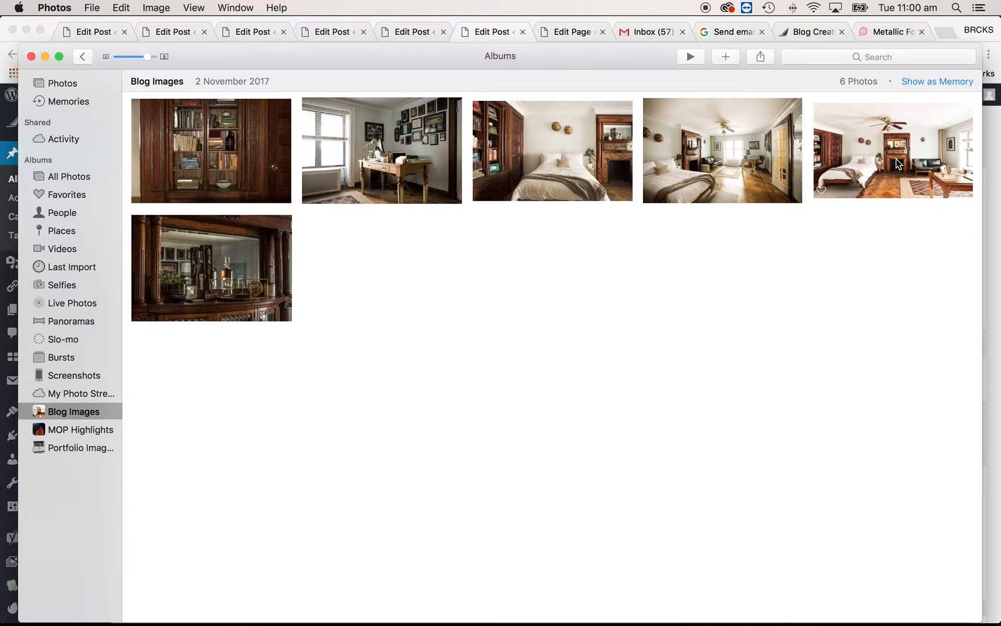
# - Open the export settings for the five newly added photos, leaving out the wide bedroom shot that was already in the album
pyautogui.click(213, 151)
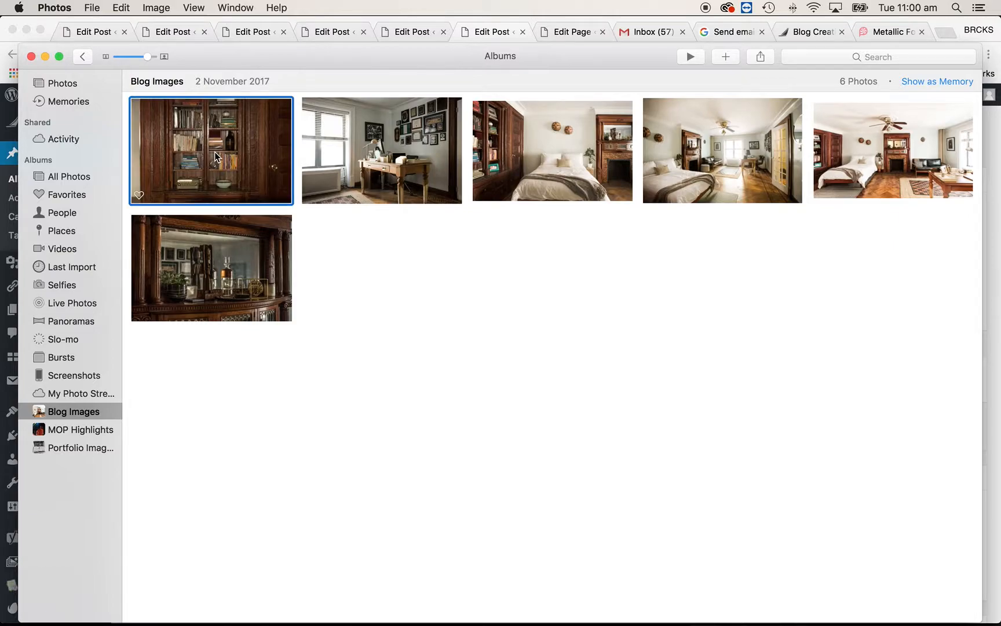
pyautogui.keyDown('shift'); pyautogui.click(704, 158); pyautogui.keyUp('shift')
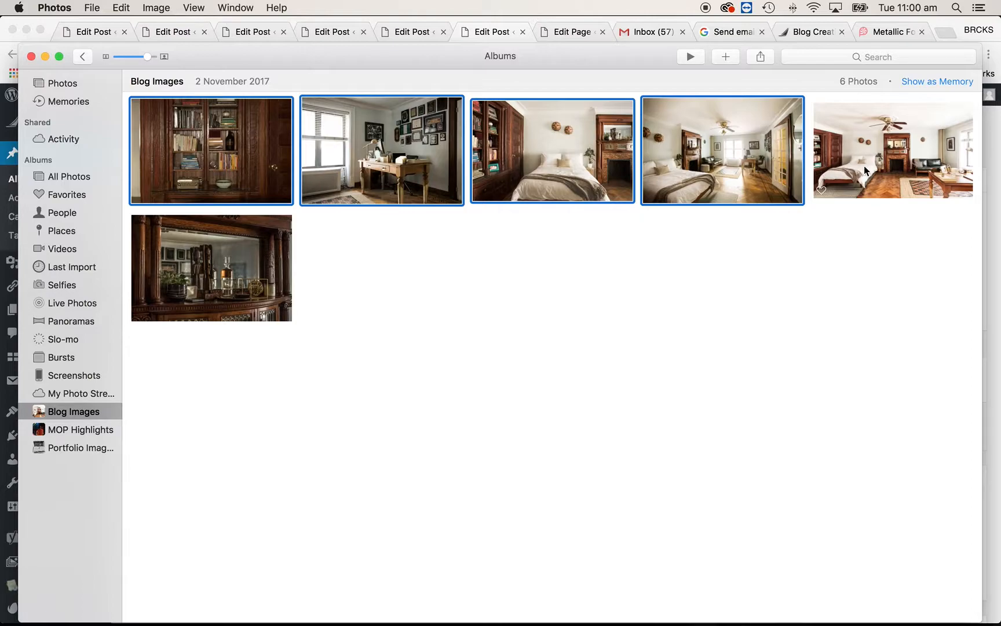
pyautogui.keyDown('super'); pyautogui.click(252, 269); pyautogui.keyUp('super')
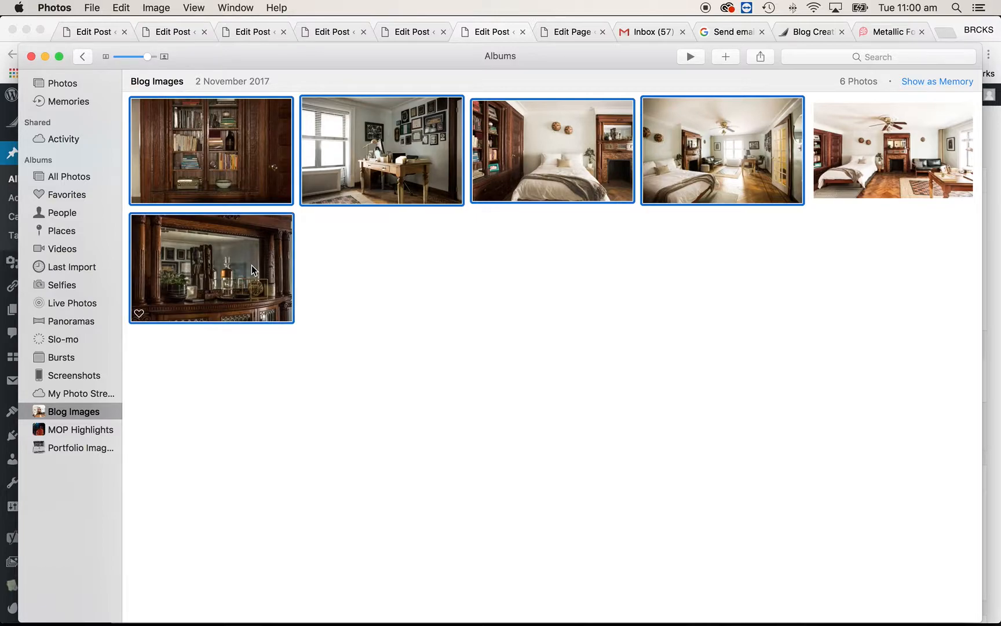
pyautogui.keyDown('super'); pyautogui.click(388, 164); pyautogui.keyUp('super')
pyautogui.keyDown('super'); pyautogui.click(389, 169); pyautogui.keyUp('super')
pyautogui.keyDown('super'); pyautogui.click(524, 166); pyautogui.keyUp('super')
pyautogui.keyDown('super'); pyautogui.click(519, 162); pyautogui.keyUp('super')
pyautogui.click(88, 8)
pyautogui.moveTo(119, 186)
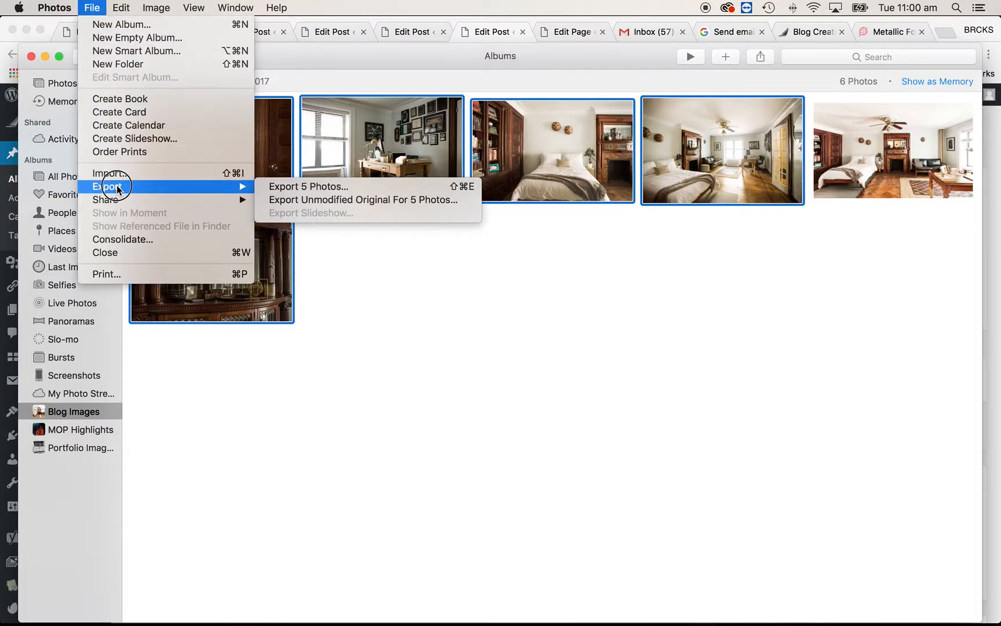
pyautogui.click(302, 186)
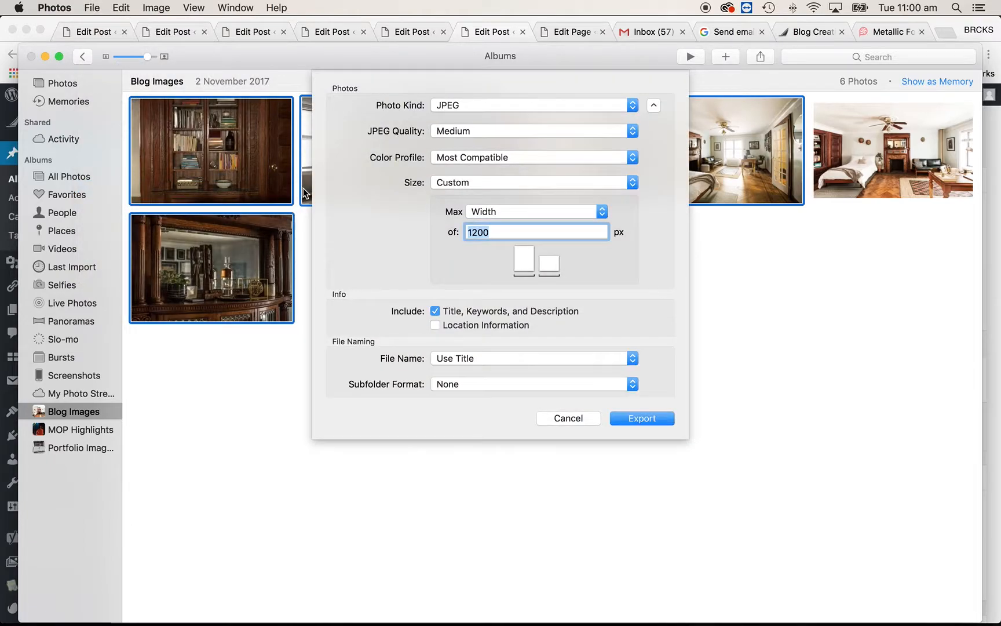
# - Set the export to Custom size with a maximum width of 1200 px and Medium JPEG quality
pyautogui.click(475, 183)
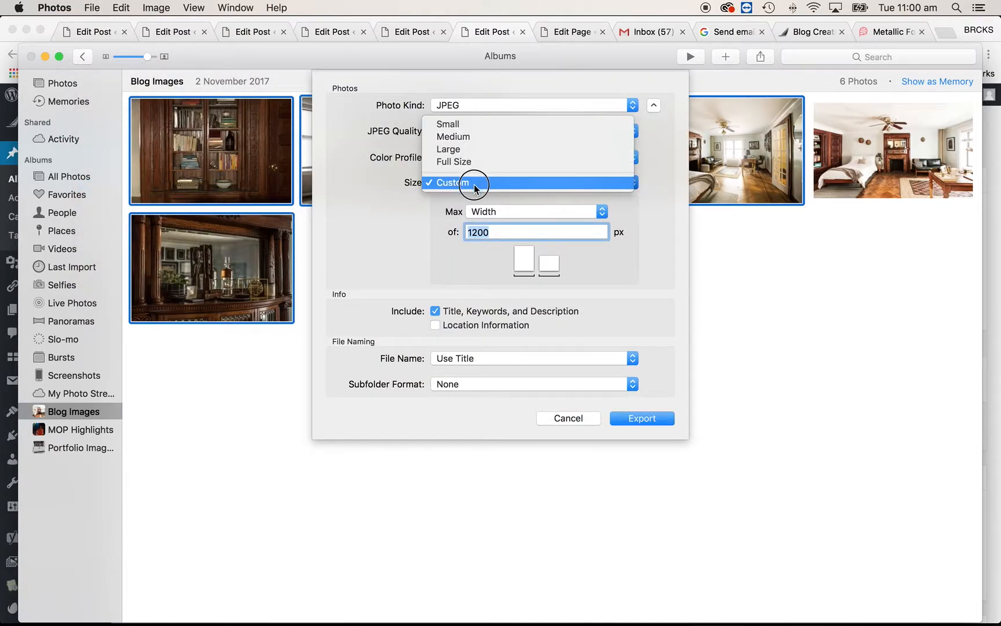
pyautogui.click(475, 184)
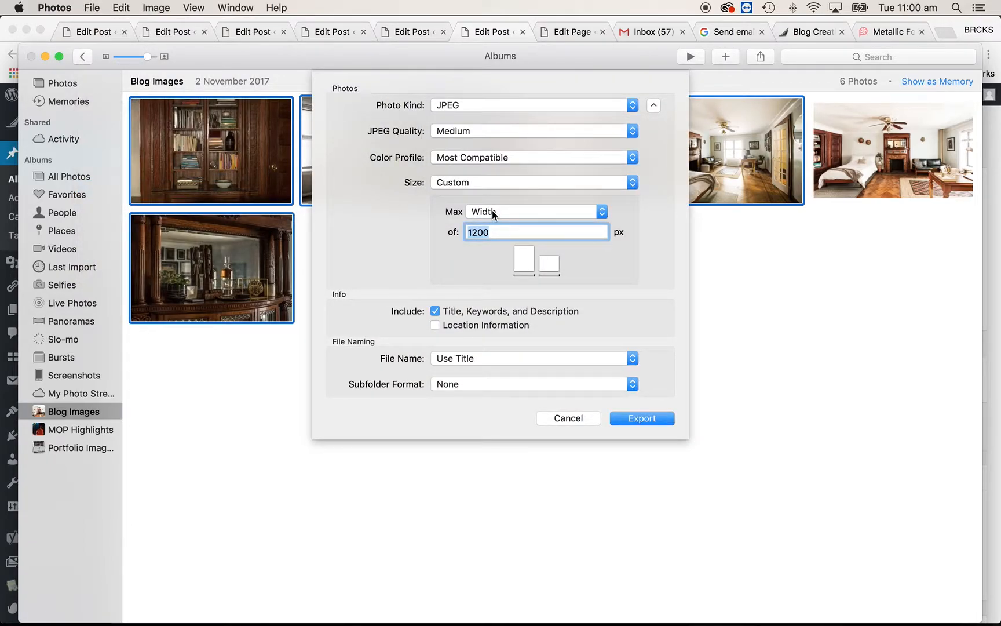
pyautogui.click(491, 235)
pyautogui.click(469, 132)
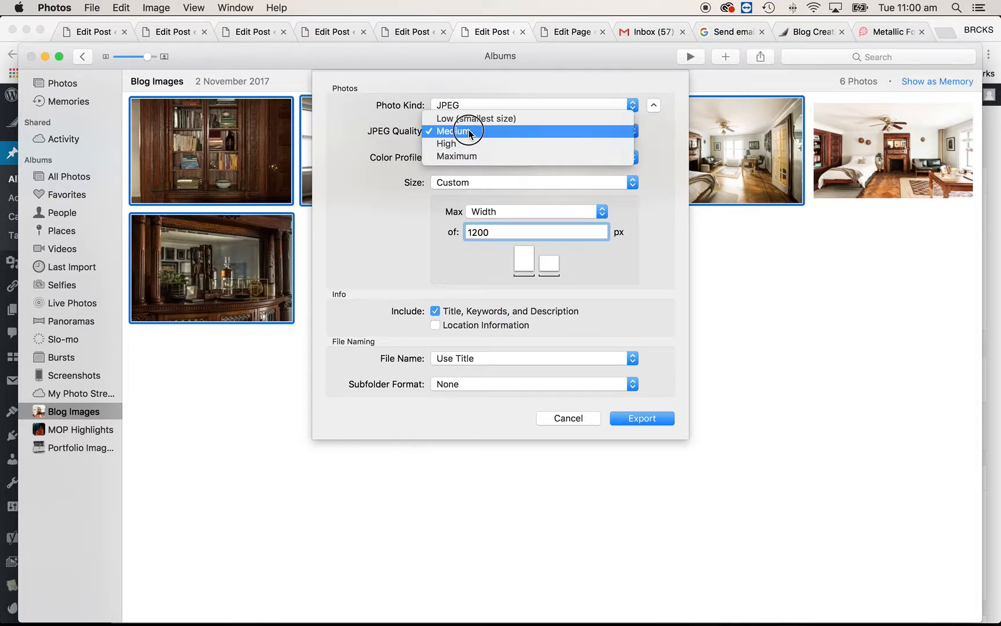
pyautogui.click(468, 133)
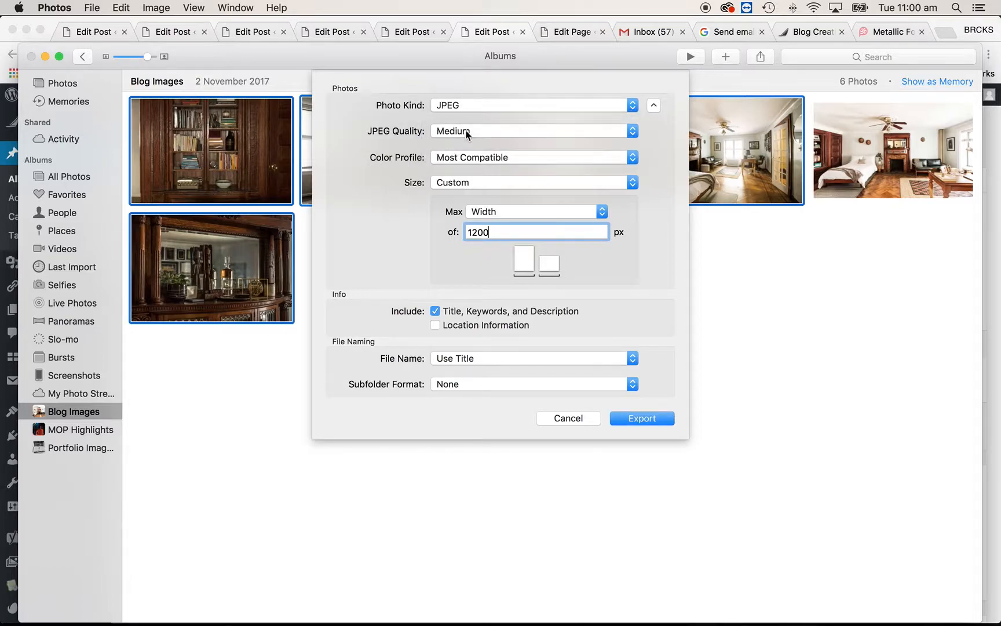
# - Export the five photos into the Blog Images folder
pyautogui.click(643, 419)
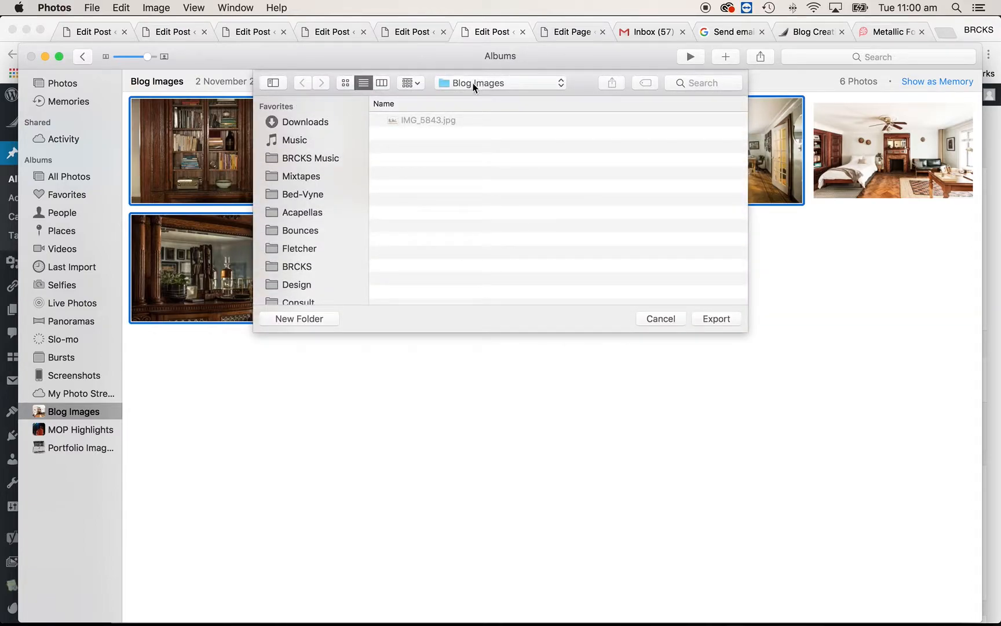
pyautogui.click(474, 88)
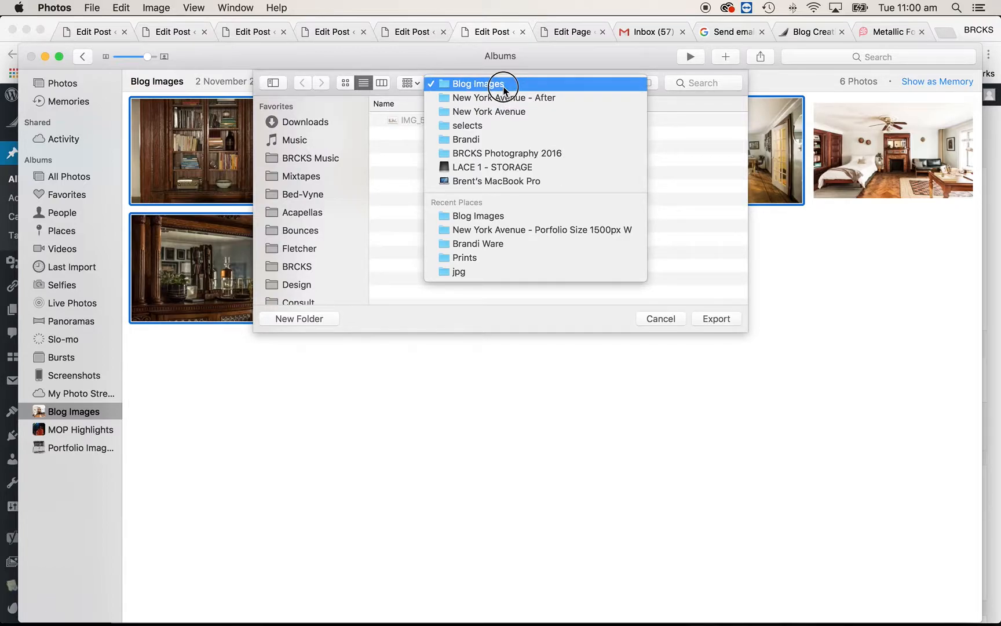
pyautogui.click(504, 87)
pyautogui.click(716, 319)
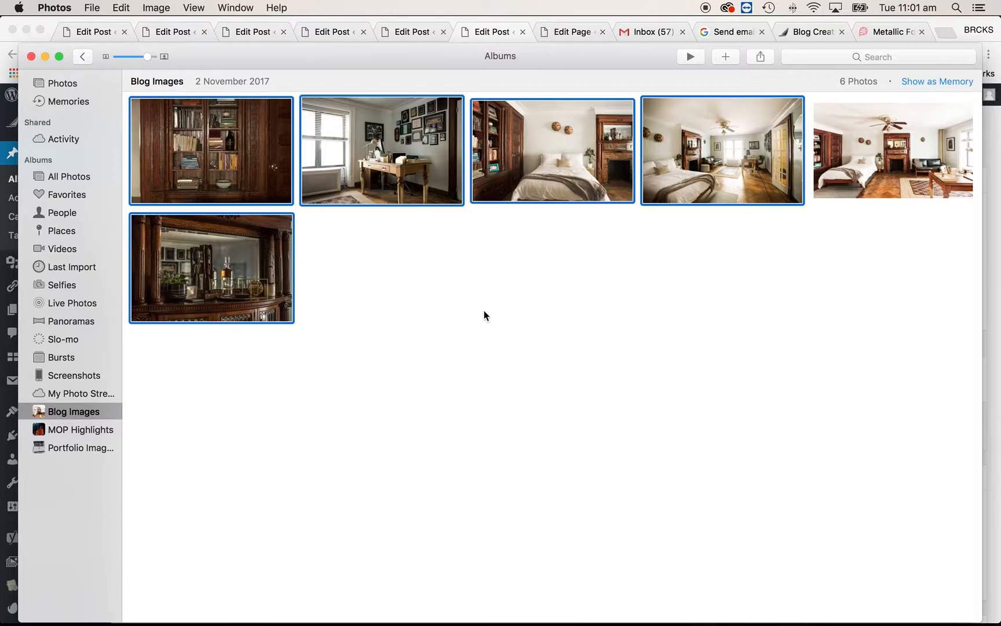
# - Switch to Chrome and start a new gallery on the blank line below the post's first paragraph
pyautogui.moveTo(427, 624)
pyautogui.click(167, 598)
pyautogui.click(172, 399)
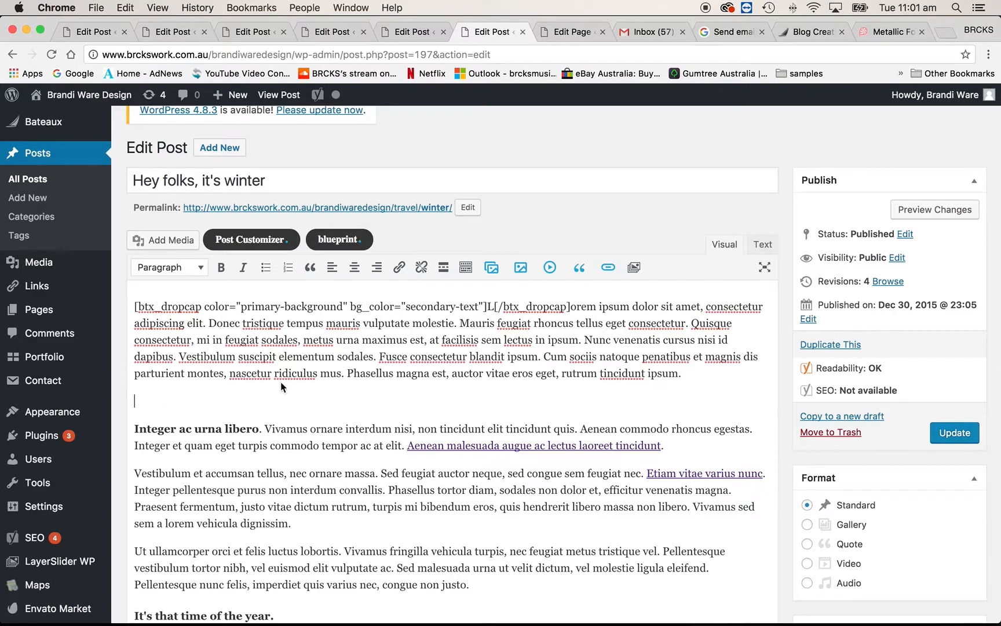
pyautogui.click(495, 273)
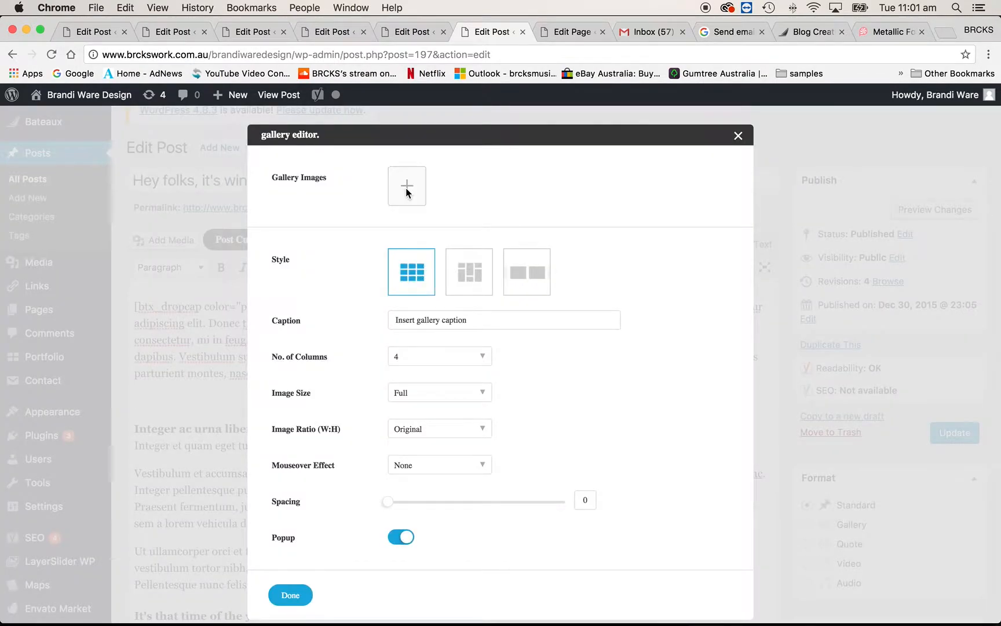
# - Open the file chooser for uploading new gallery images and enlarge it to show the file dates and sizes
pyautogui.click(408, 193)
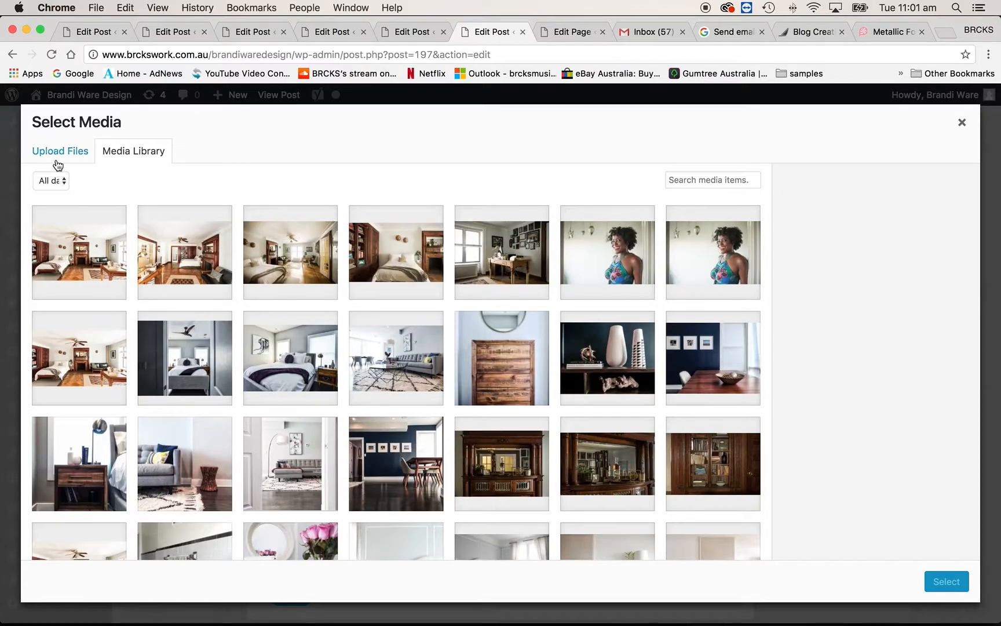
pyautogui.click(58, 155)
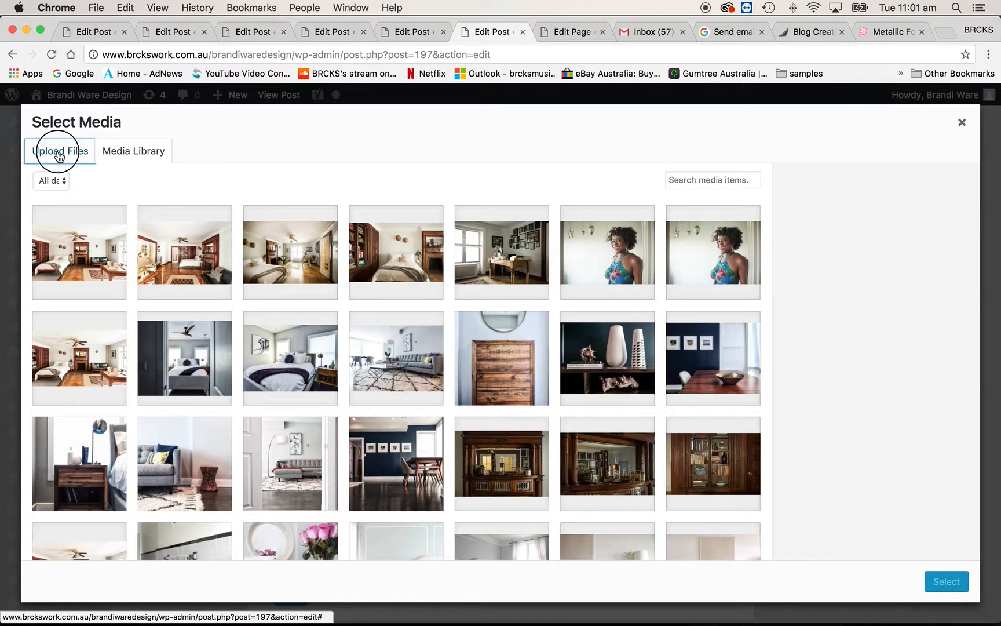
pyautogui.click(499, 358)
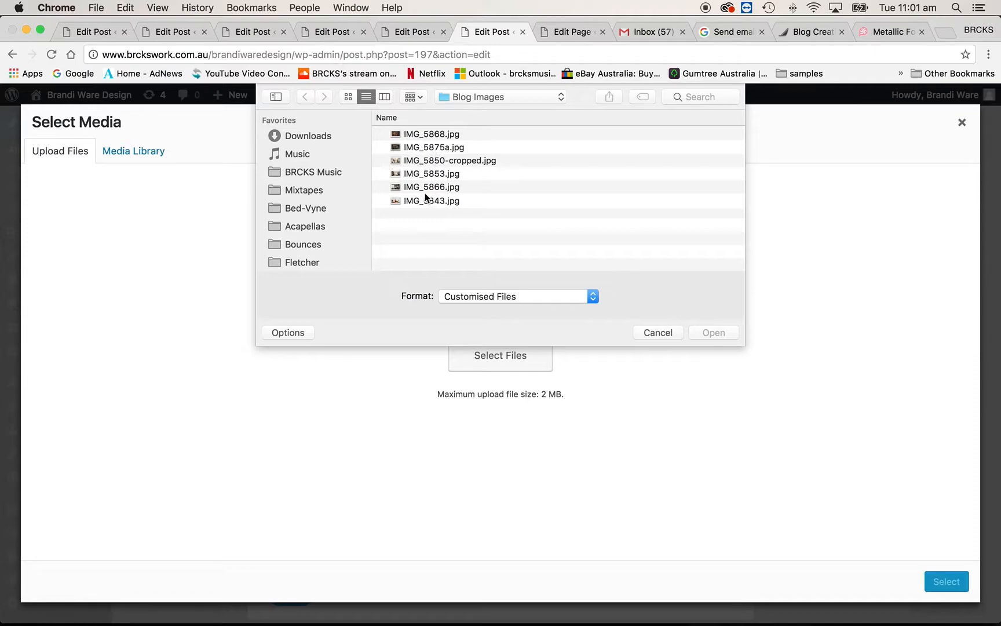
pyautogui.moveTo(746, 348); pyautogui.dragTo(899, 385)
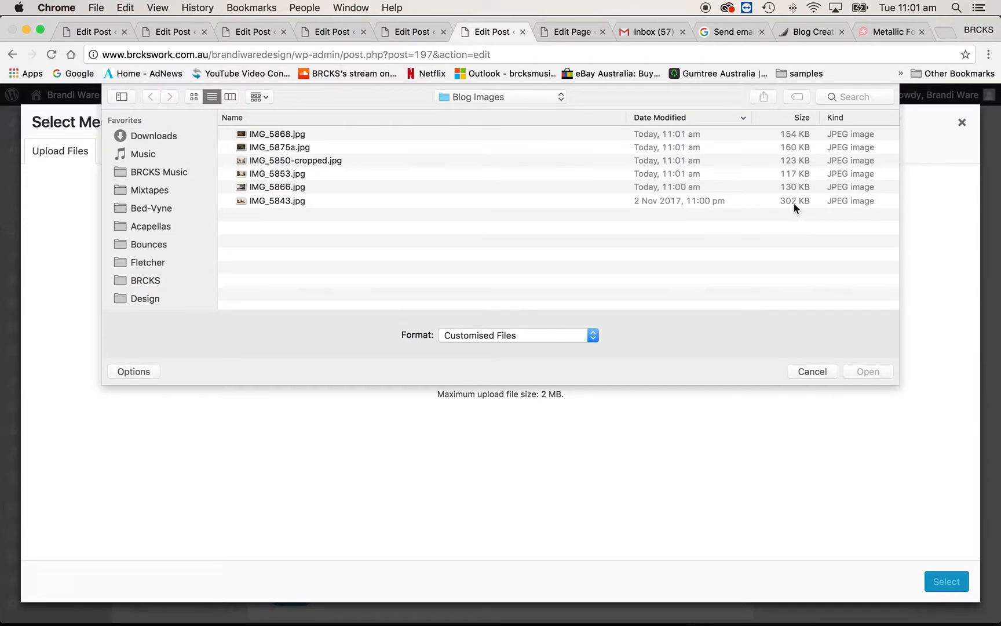
# - Preview IMG_5843.jpg in the Blog Images folder and close the preview
pyautogui.click(273, 199)
pyautogui.press('space')
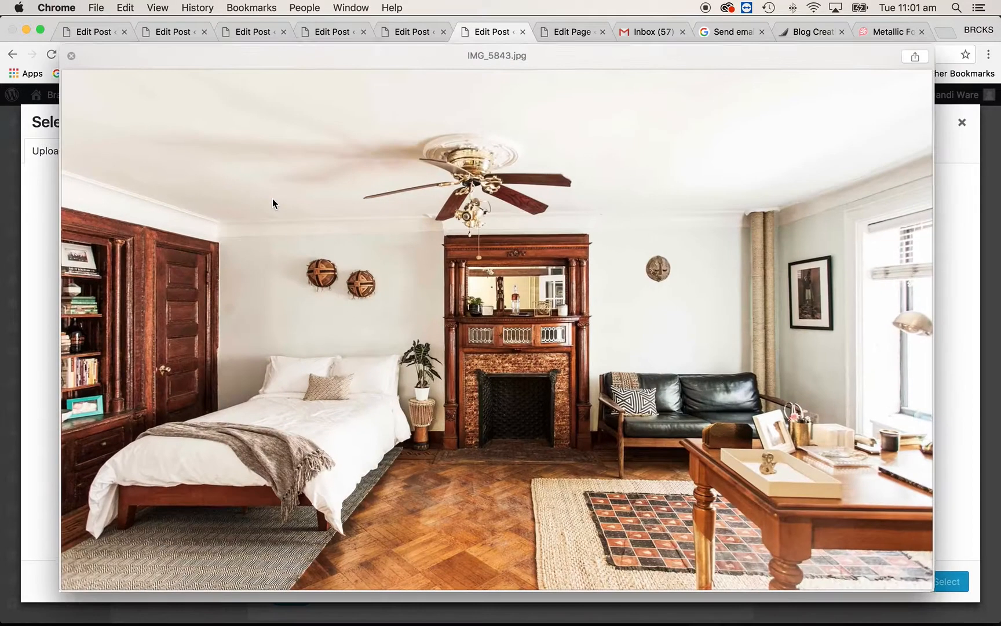
pyautogui.press('space')
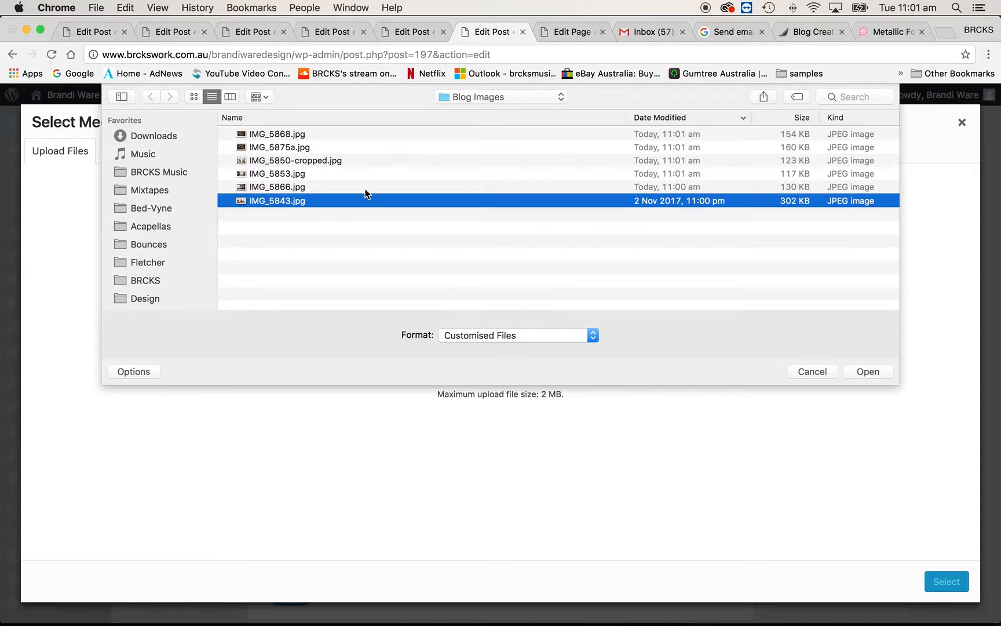
# - Upload the five newly exported photos, IMG_5868.jpg through IMG_5866.jpg, and add all except IMG_5850-cropped to the gallery
pyautogui.click(286, 186)
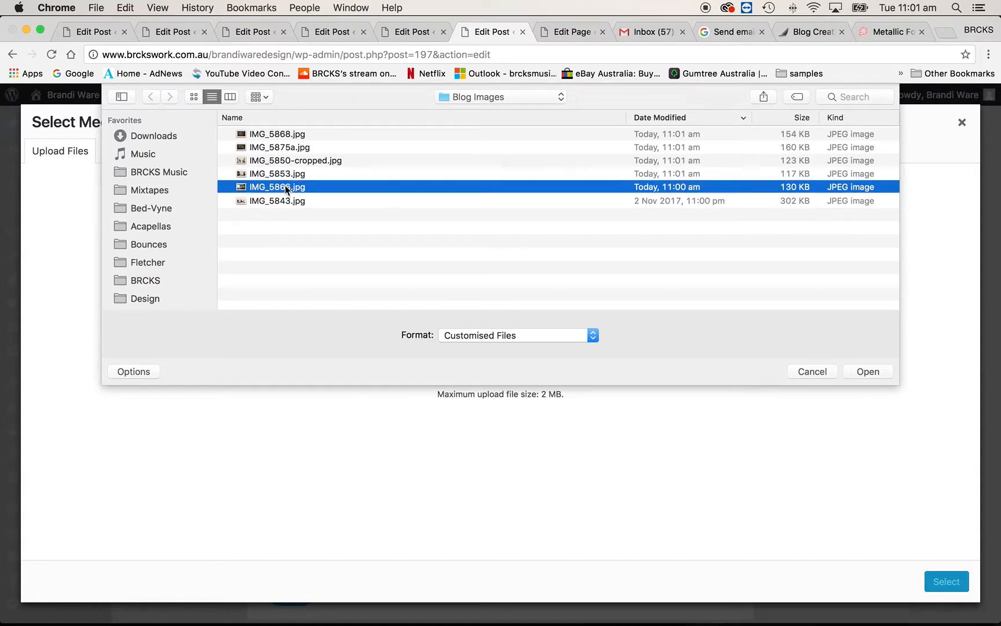
pyautogui.keyDown('shift'); pyautogui.click(270, 134); pyautogui.keyUp('shift')
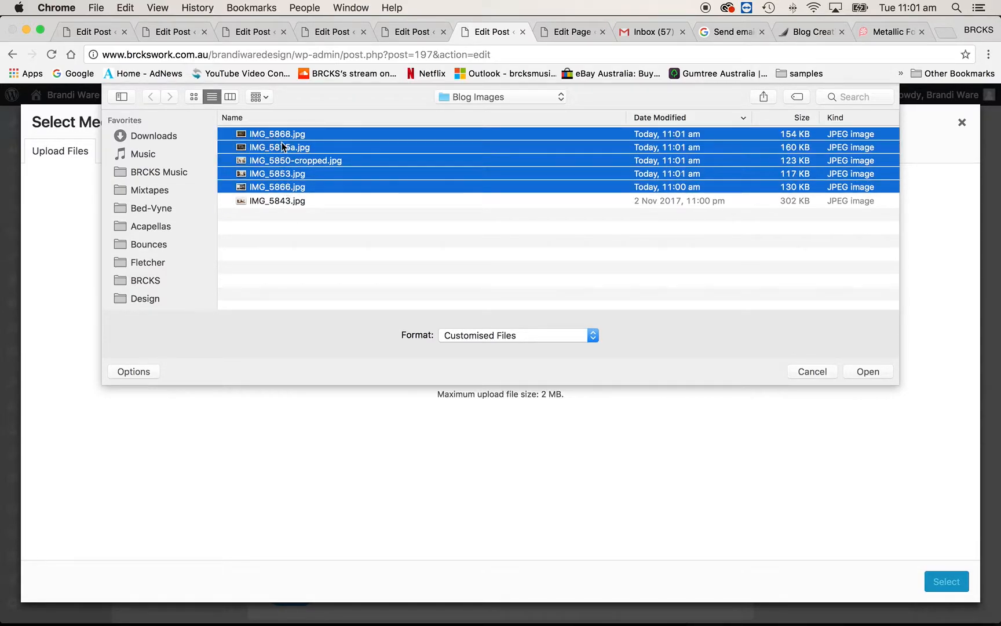
pyautogui.click(863, 371)
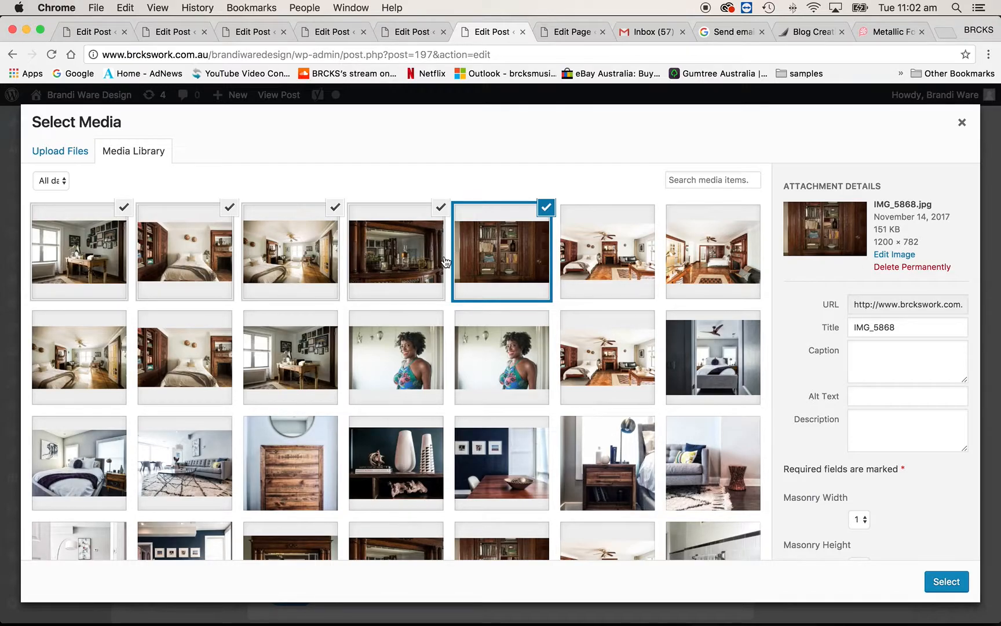
pyautogui.click(292, 255)
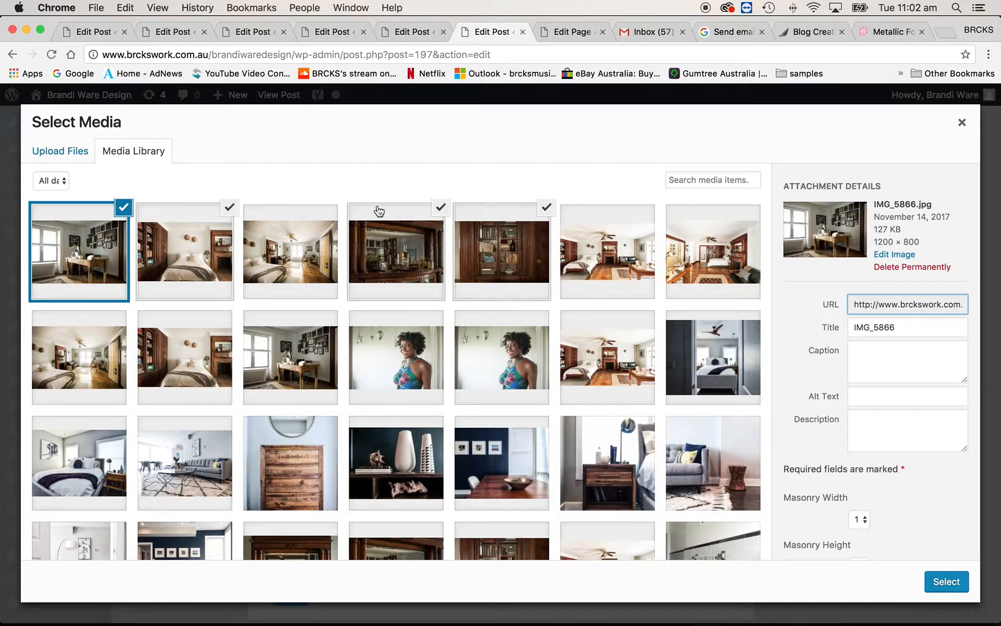
pyautogui.click(951, 586)
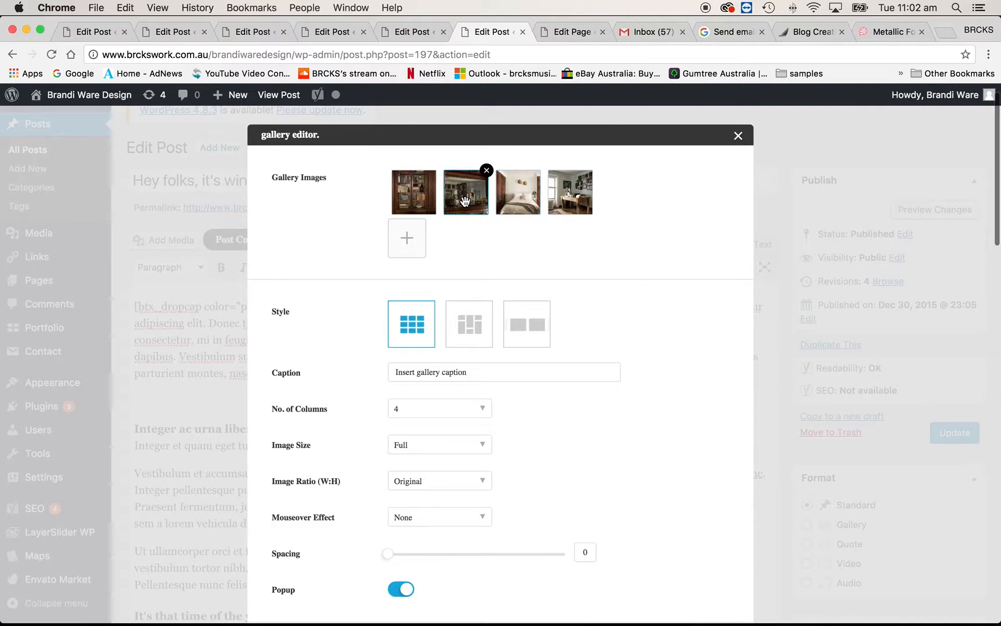
# - Reorder the gallery images as desk, mantel mirror, bedroom and bookcase
pyautogui.moveTo(465, 200); pyautogui.dragTo(508, 194)
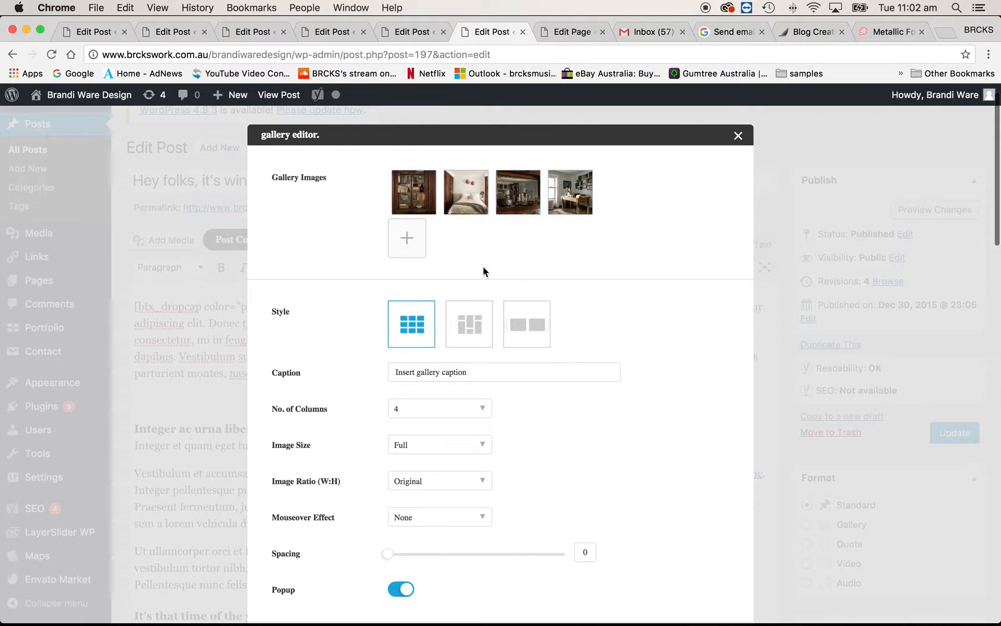
pyautogui.click(415, 197)
pyautogui.moveTo(414, 197); pyautogui.dragTo(571, 194)
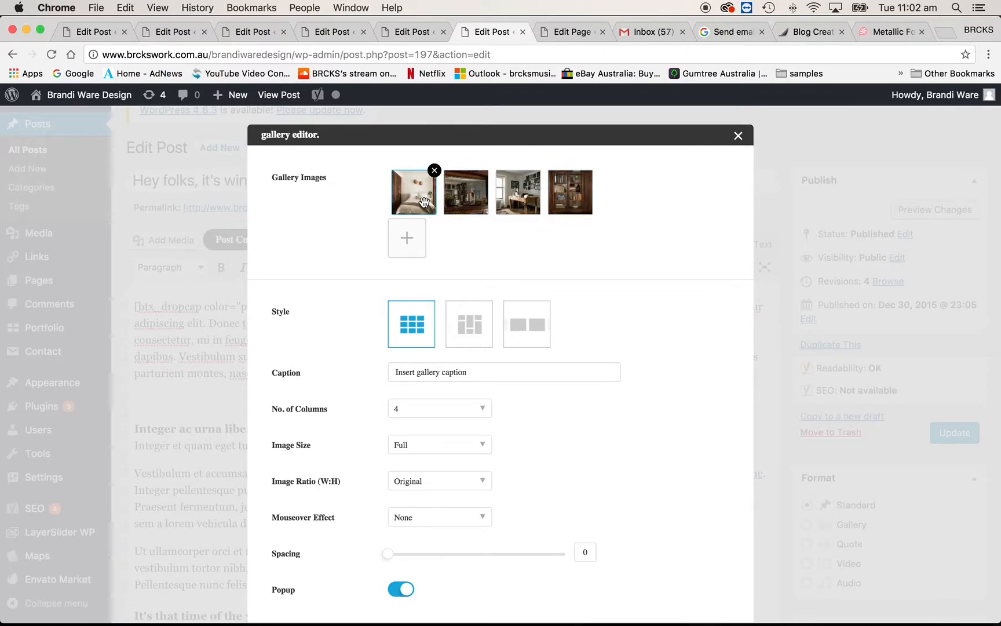
pyautogui.moveTo(504, 200)
pyautogui.mouseDown()
pyautogui.moveTo(420, 194)
pyautogui.moveTo(472, 211)
pyautogui.moveTo(523, 204)
pyautogui.moveTo(518, 189)
pyautogui.moveTo(512, 196)
pyautogui.mouseUp()
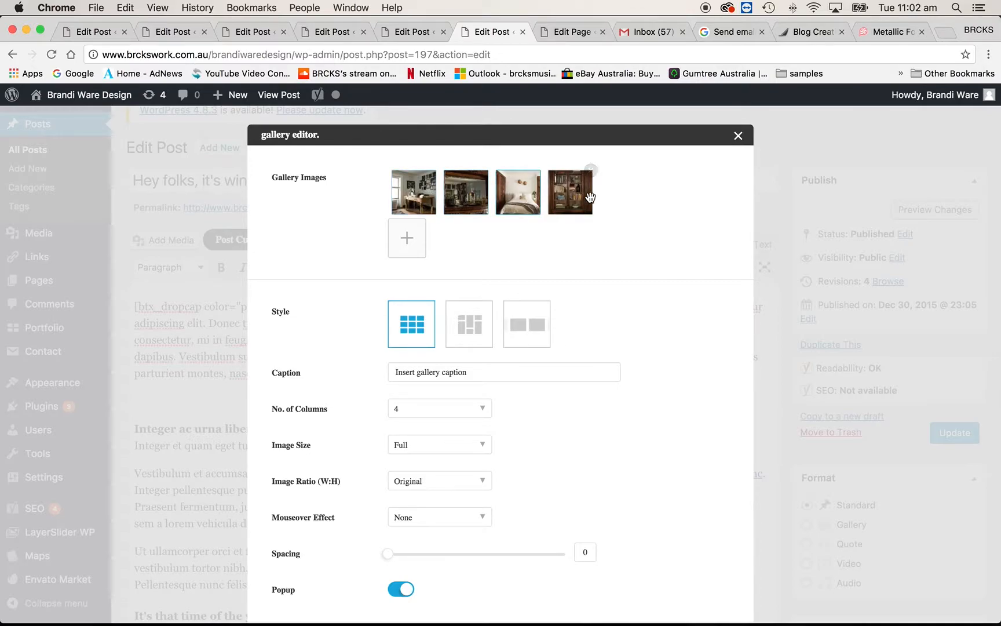
# - Clear the gallery caption and set the gallery to 2 columns with a 4 : 3 image ratio
pyautogui.tripleClick(423, 371)
pyautogui.press('BackSpace')
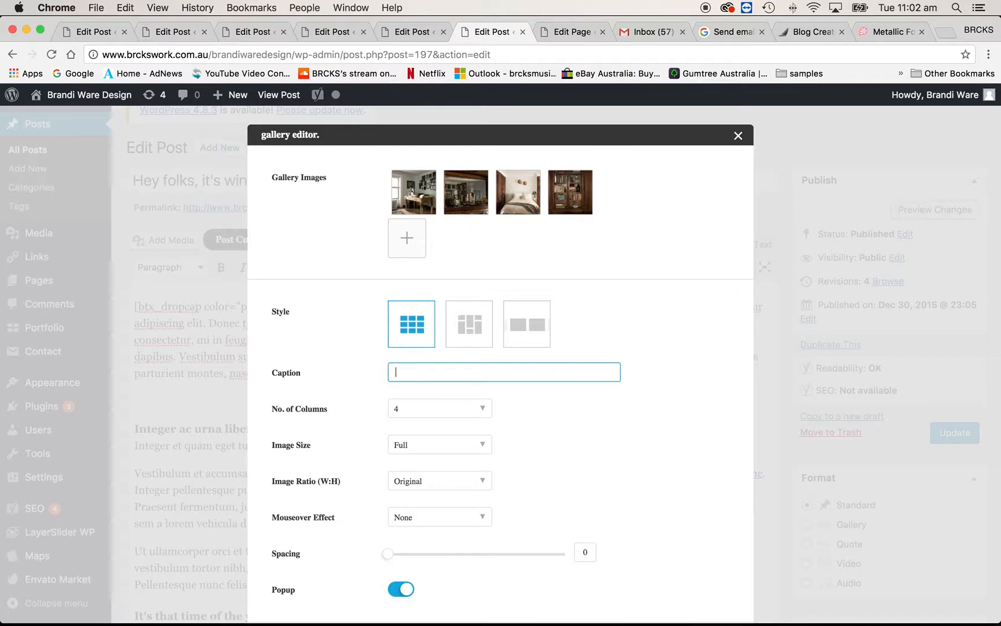
pyautogui.click(420, 397)
pyautogui.click(423, 375)
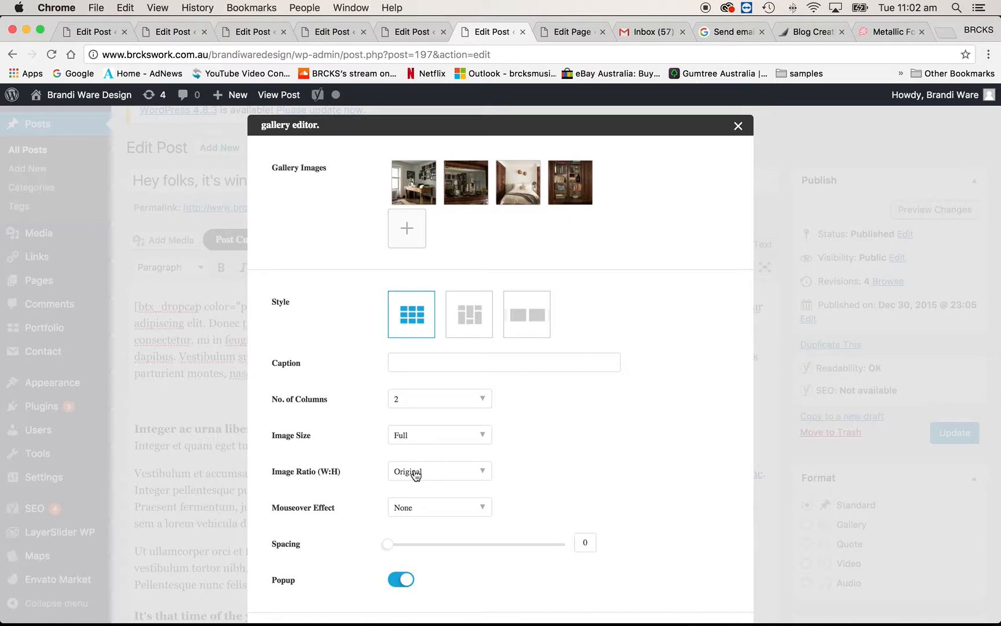
pyautogui.click(415, 472)
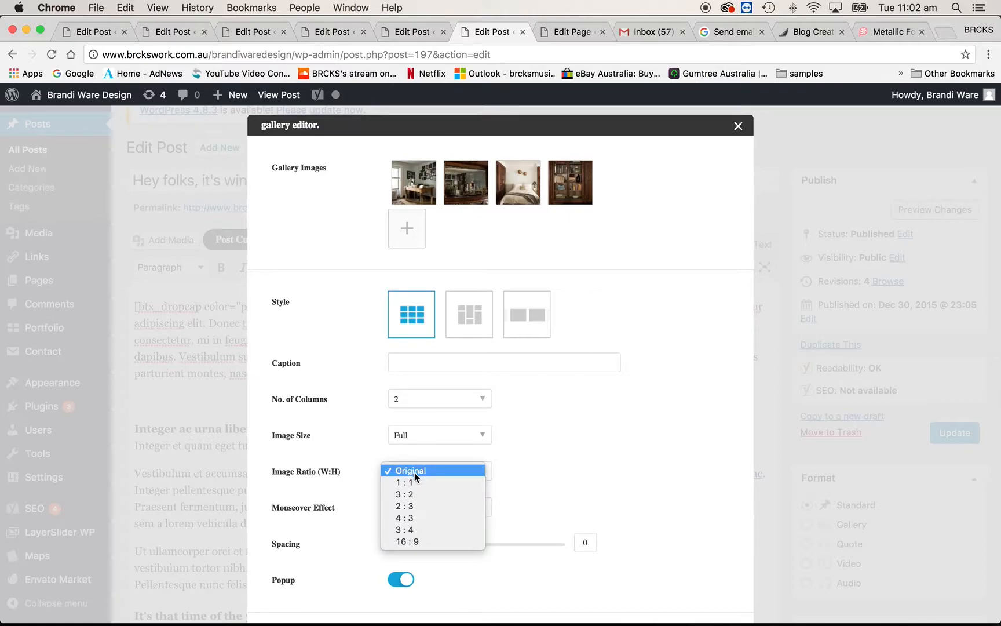
pyautogui.click(414, 517)
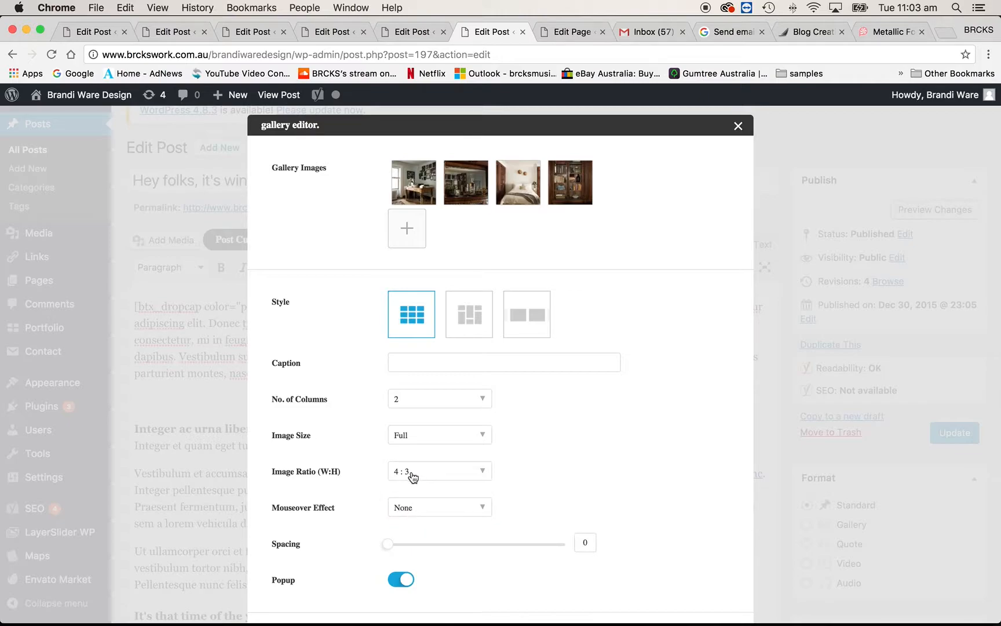
# - Set the gallery spacing to 4, turn off the popup and insert the gallery into the post
pyautogui.scroll(-2, 436, 476)
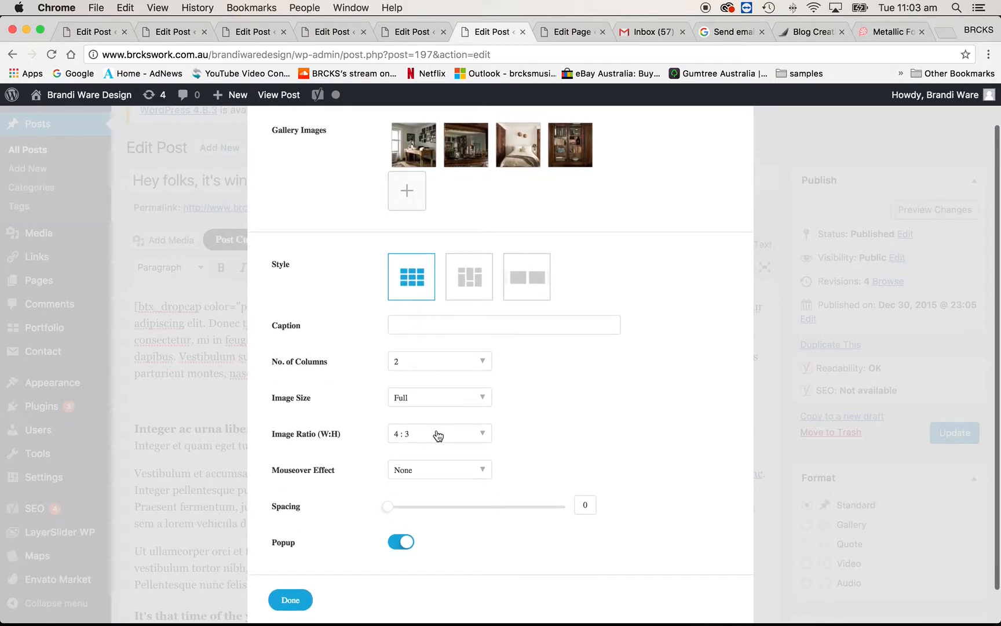
pyautogui.moveTo(393, 509); pyautogui.dragTo(401, 510)
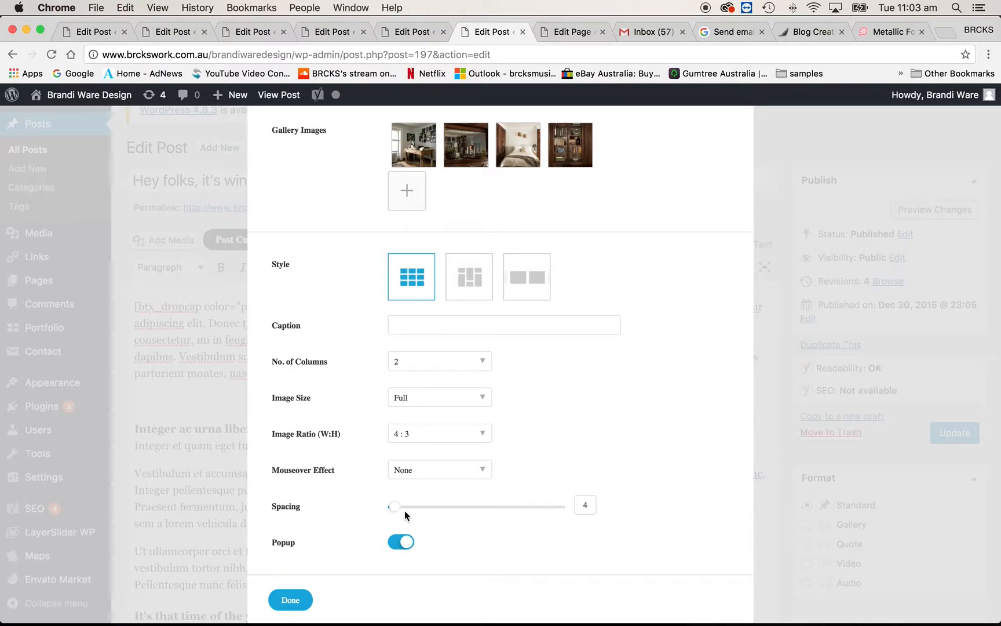
pyautogui.click(404, 543)
pyautogui.scroll(-1, 314, 542)
pyautogui.click(291, 578)
pyautogui.scroll(-1, 293, 581)
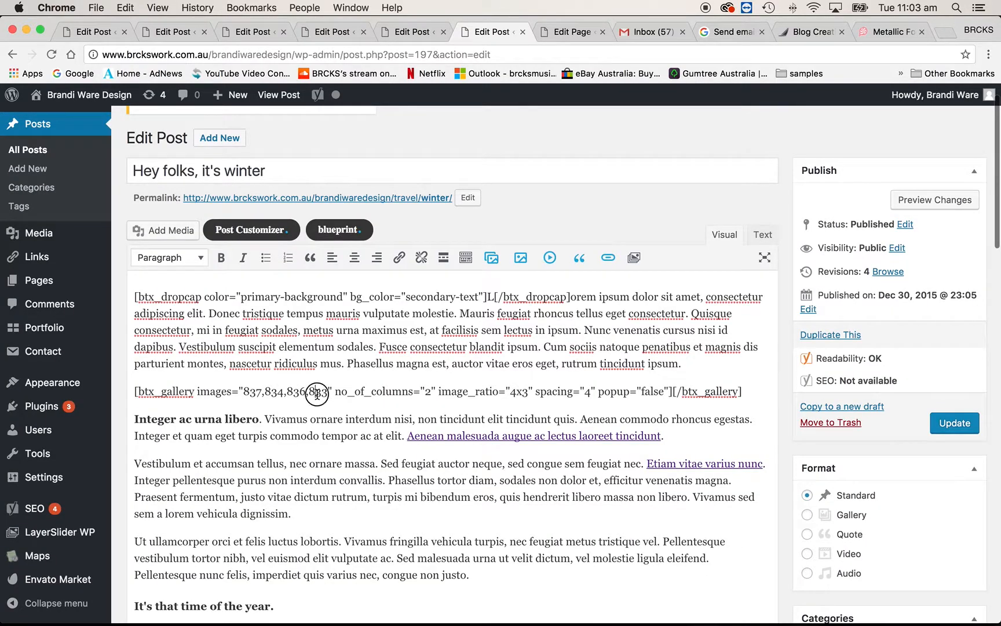
# - Update the post and check the new gallery's layout on the published page
pyautogui.click(951, 426)
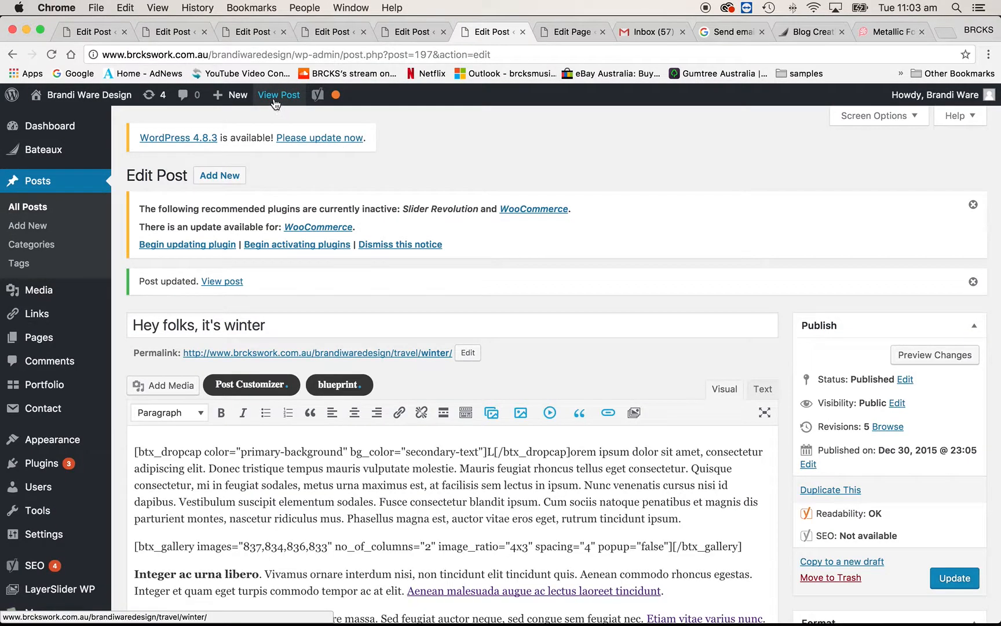
pyautogui.click(275, 96)
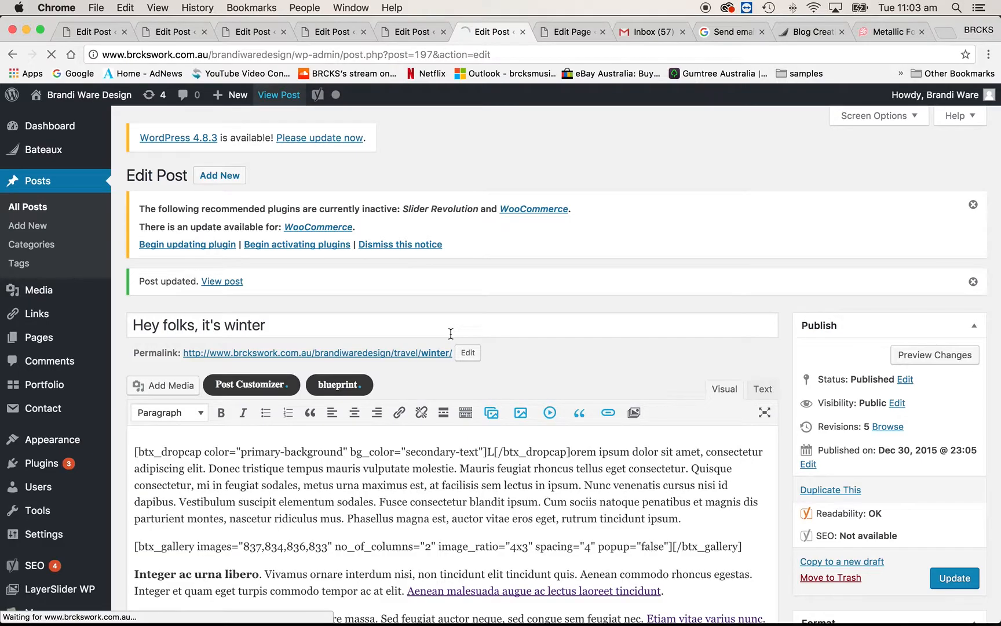
pyautogui.scroll(-8, 484, 354)
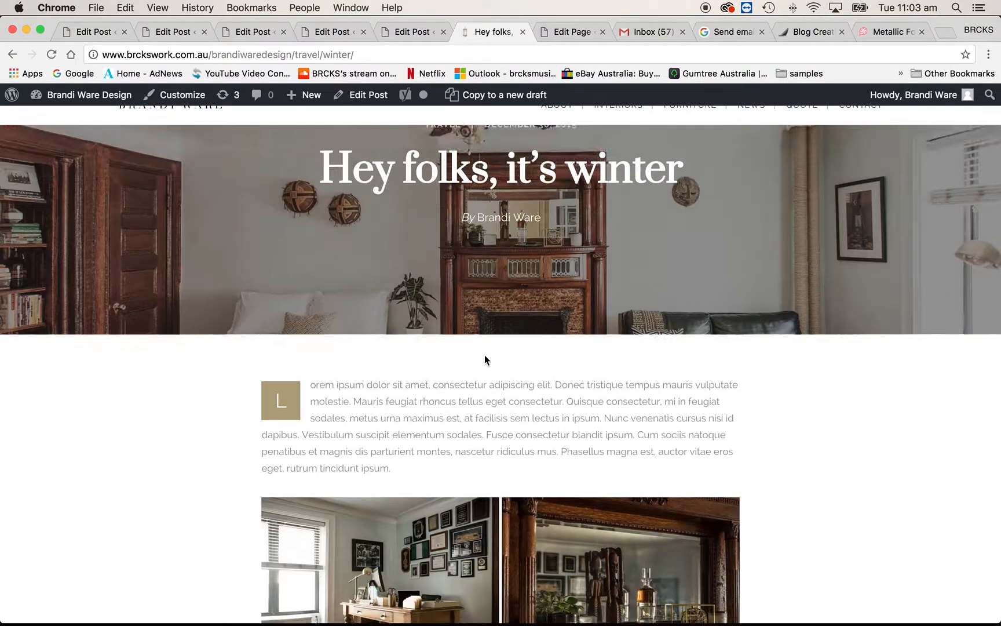
pyautogui.scroll(-5, 490, 354)
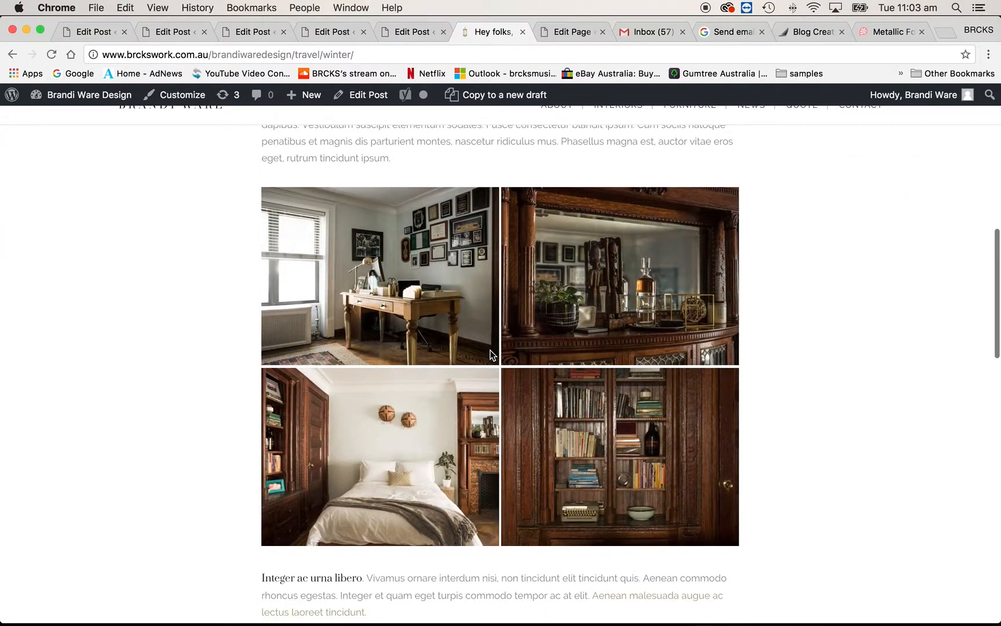
pyautogui.scroll(5, 490, 354)
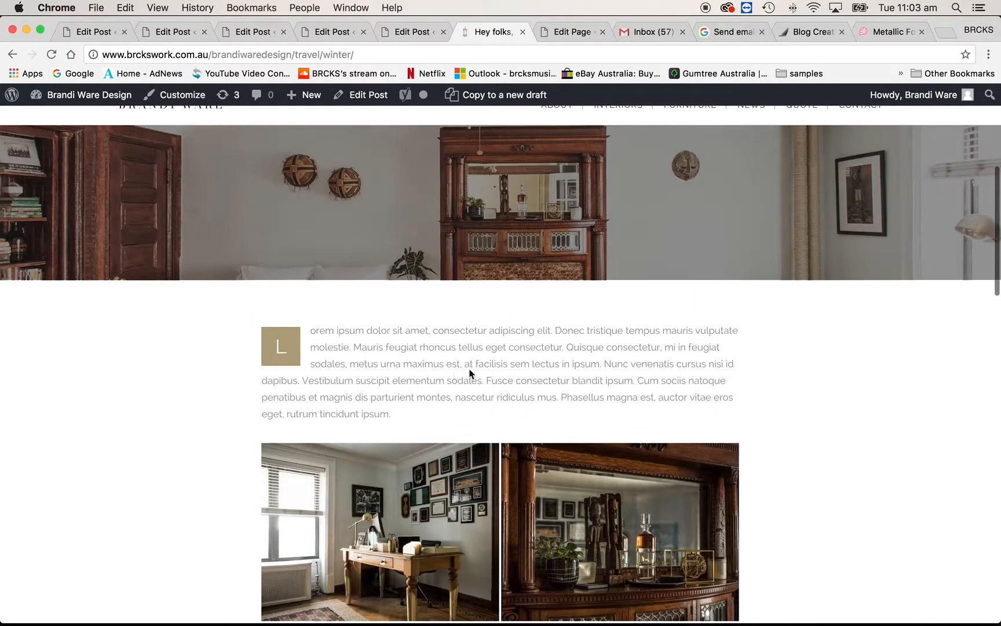
pyautogui.scroll(-10, 469, 368)
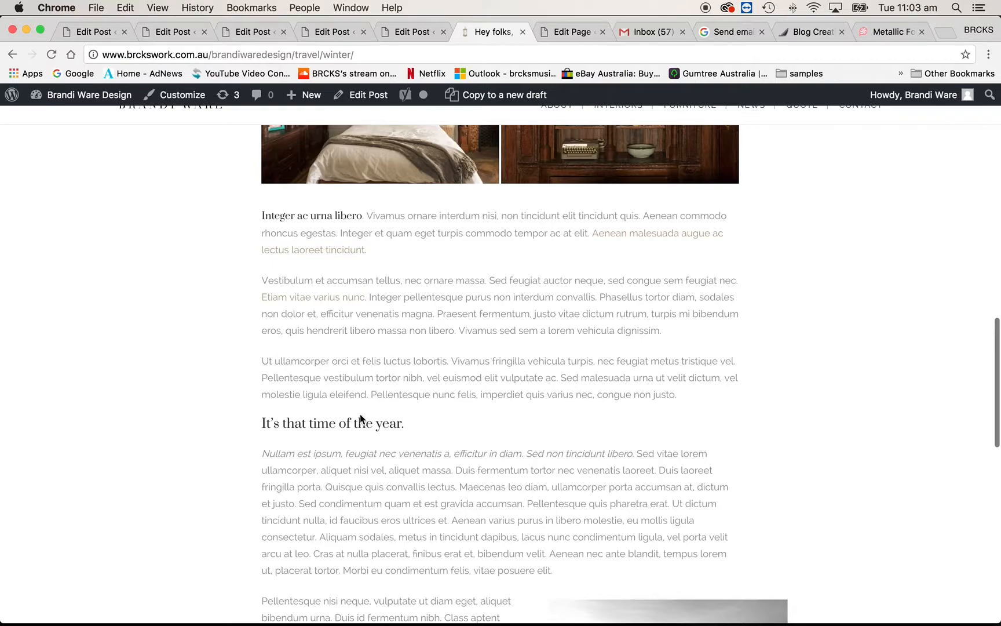
pyautogui.scroll(3, 370, 413)
pyautogui.scroll(1, 371, 413)
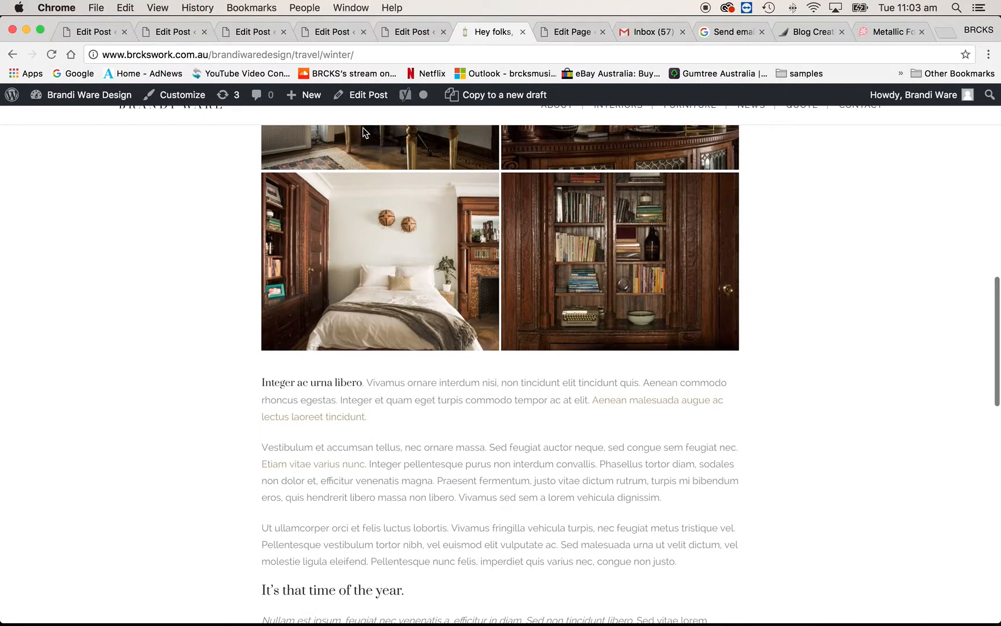
# - Reopen the post for editing and add an empty line above the heading "It's that time of the year."
pyautogui.click(359, 96)
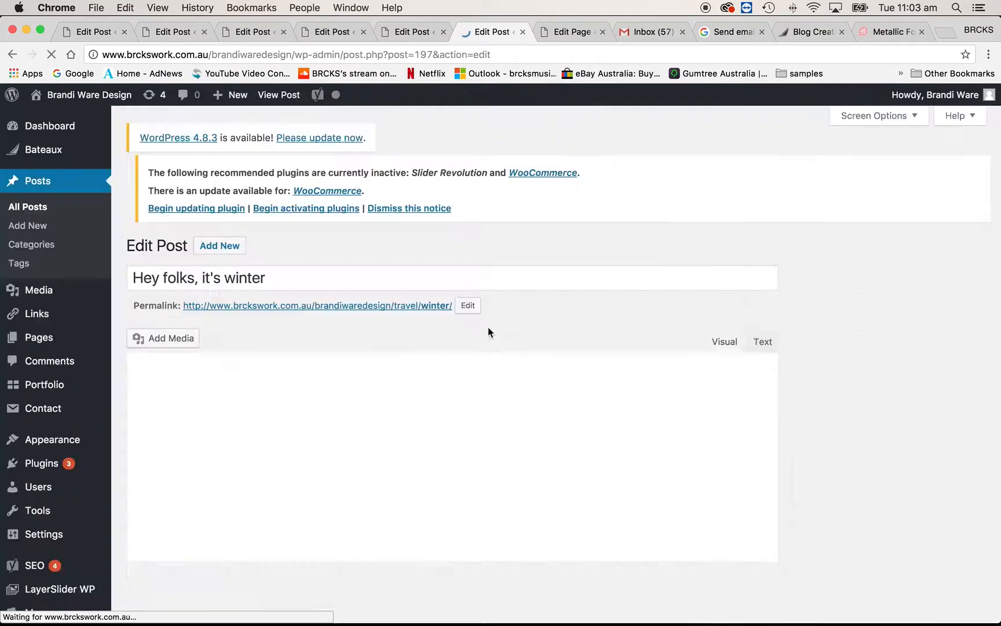
pyautogui.scroll(-2, 405, 393)
pyautogui.scroll(-6, 394, 451)
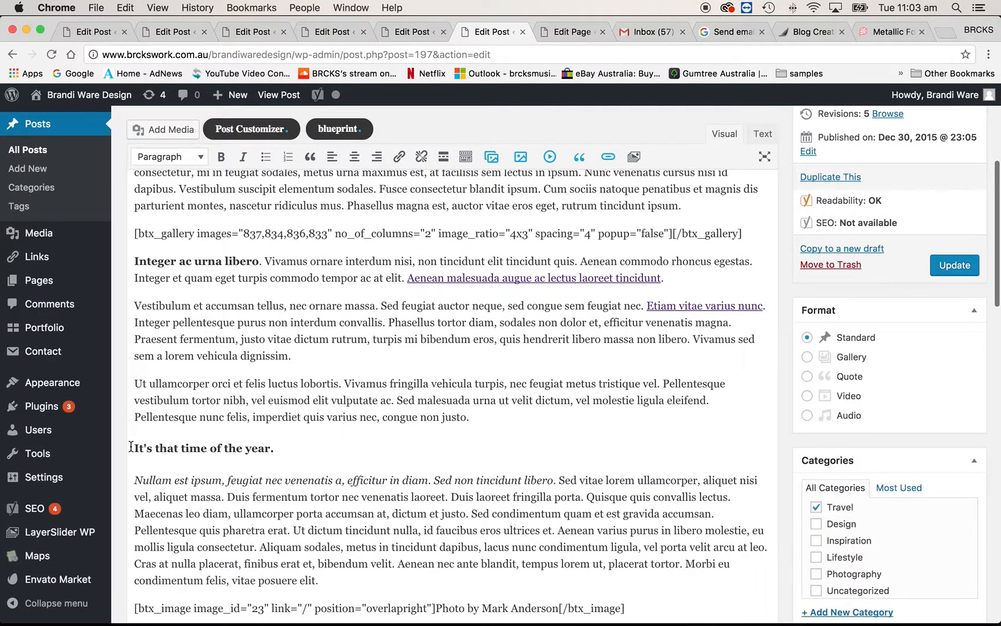
pyautogui.click(133, 447)
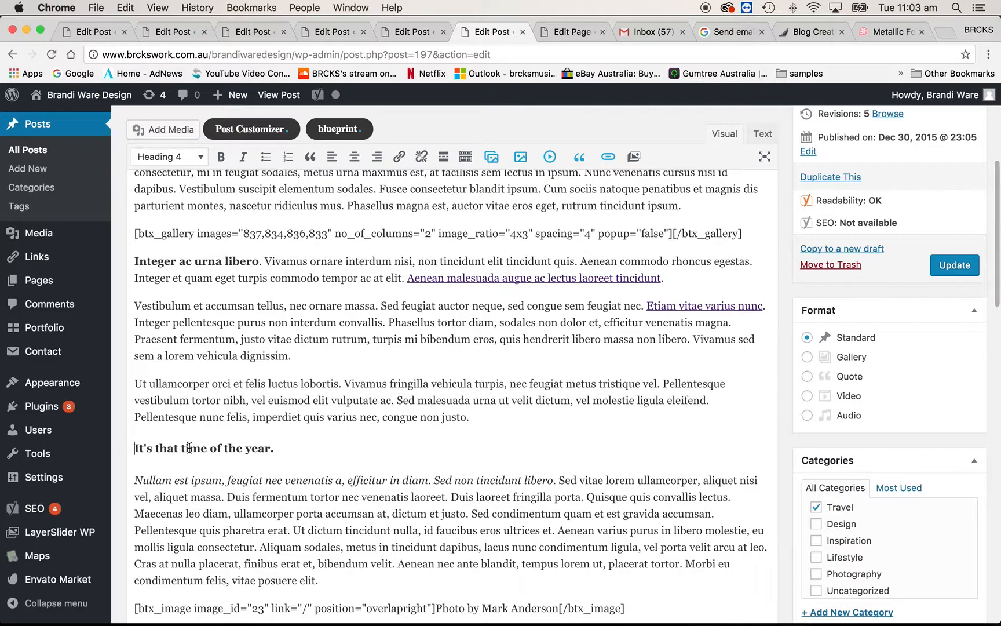
pyautogui.press('Return')
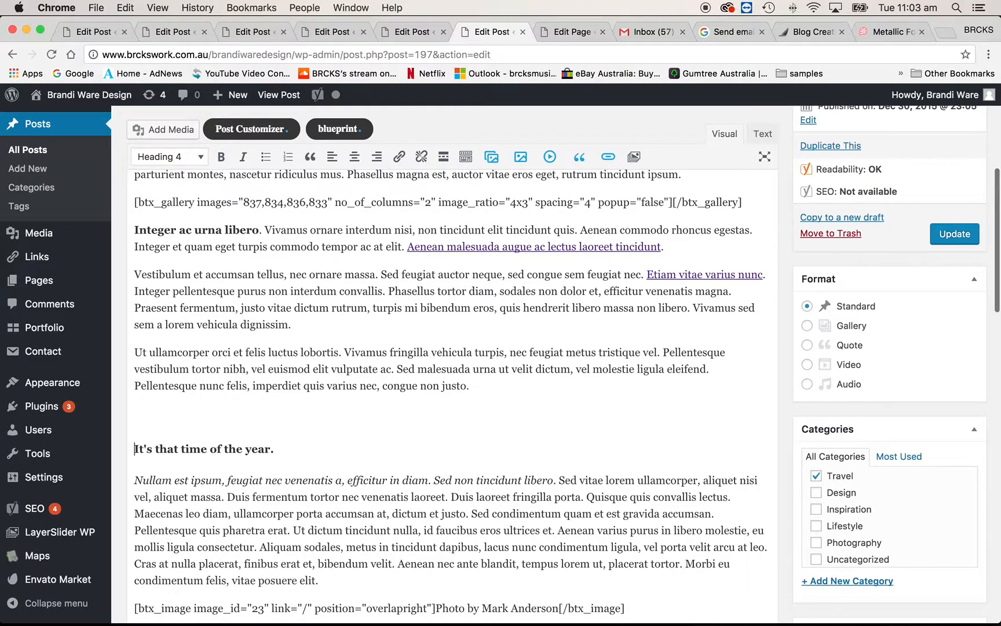
pyautogui.press('Up')
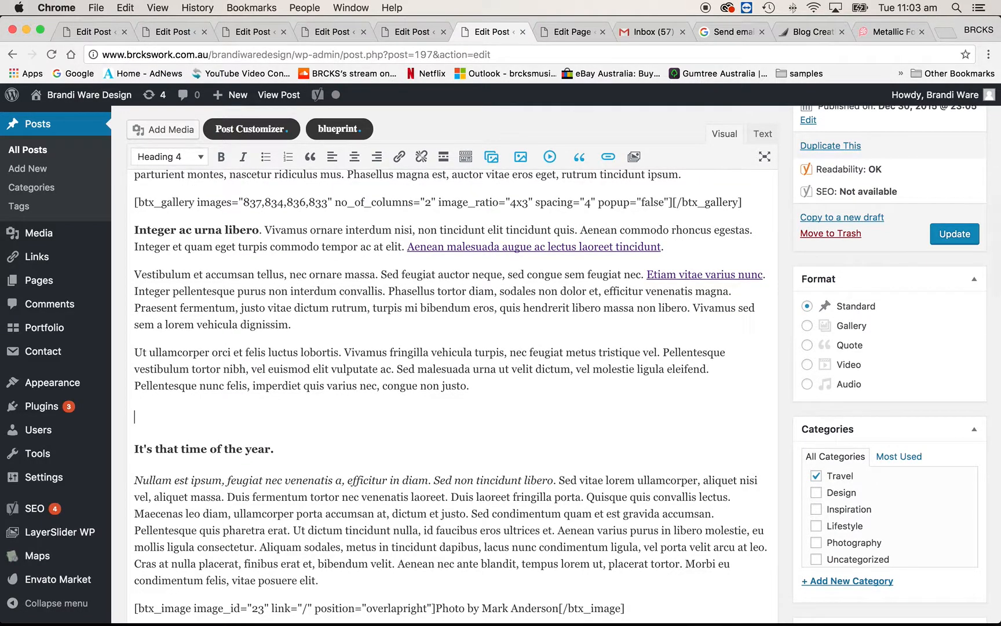
# - Start a new image element on the empty line and choose IMG_5850-cropped.jpg from the media library
pyautogui.click(518, 157)
pyautogui.click(407, 192)
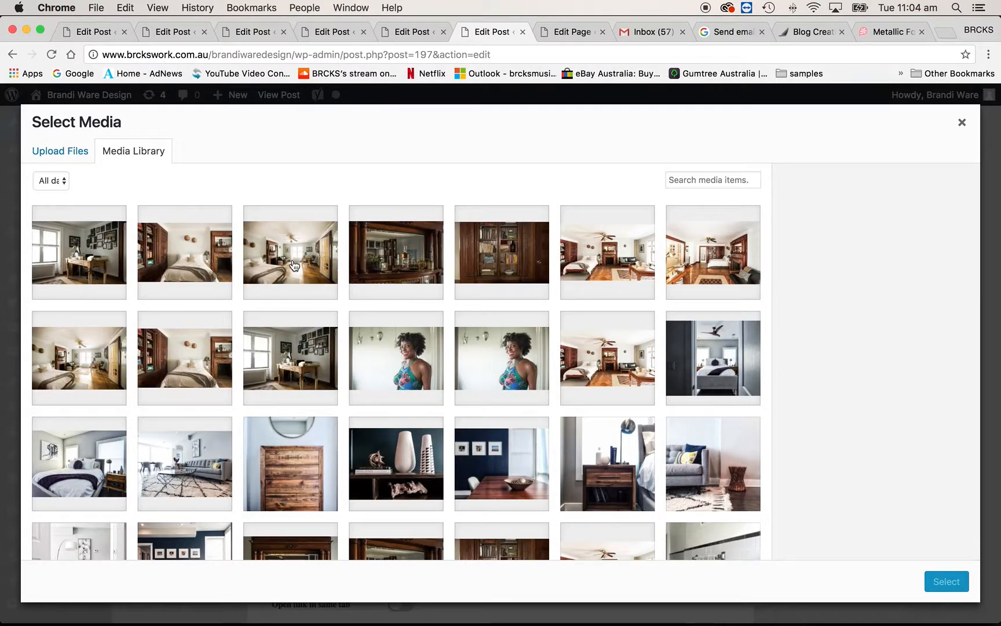
pyautogui.click(294, 265)
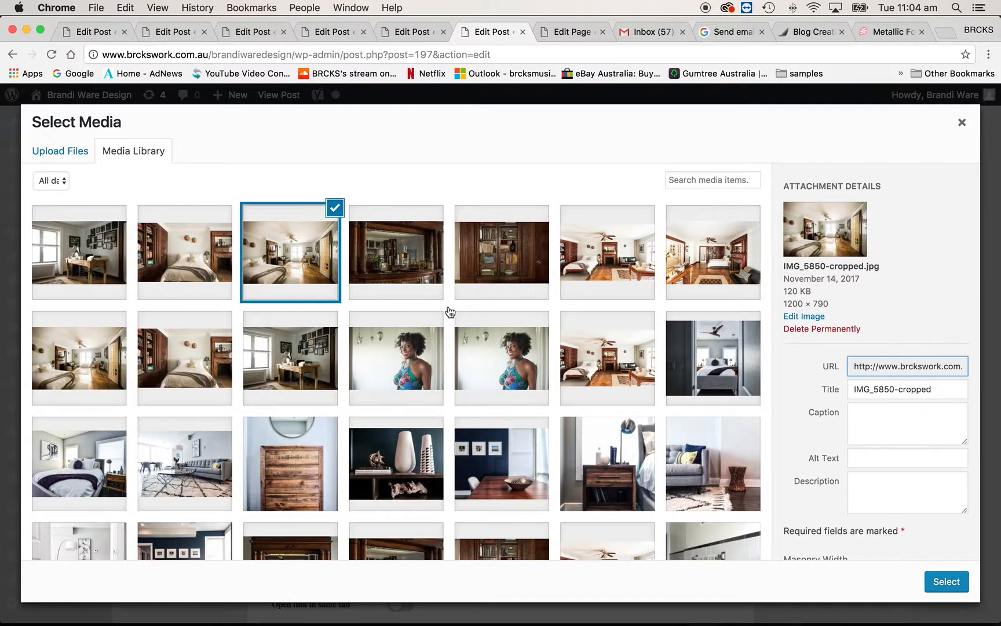
pyautogui.click(951, 584)
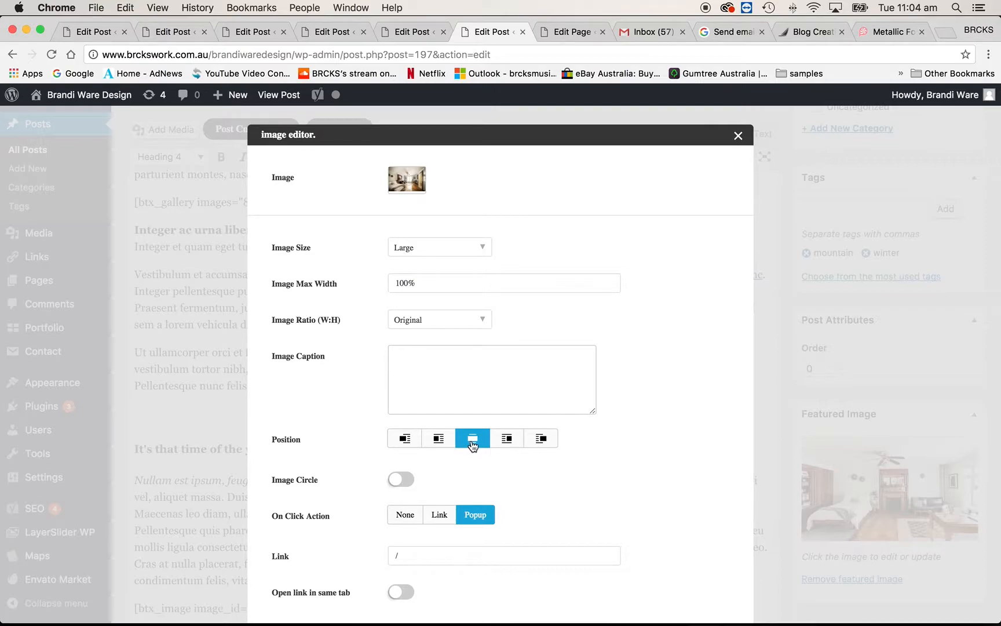
# - Leave the centred image's caption empty, set its on-click action to None and insert it above the heading "It's that time of the year."
pyautogui.click(412, 373)
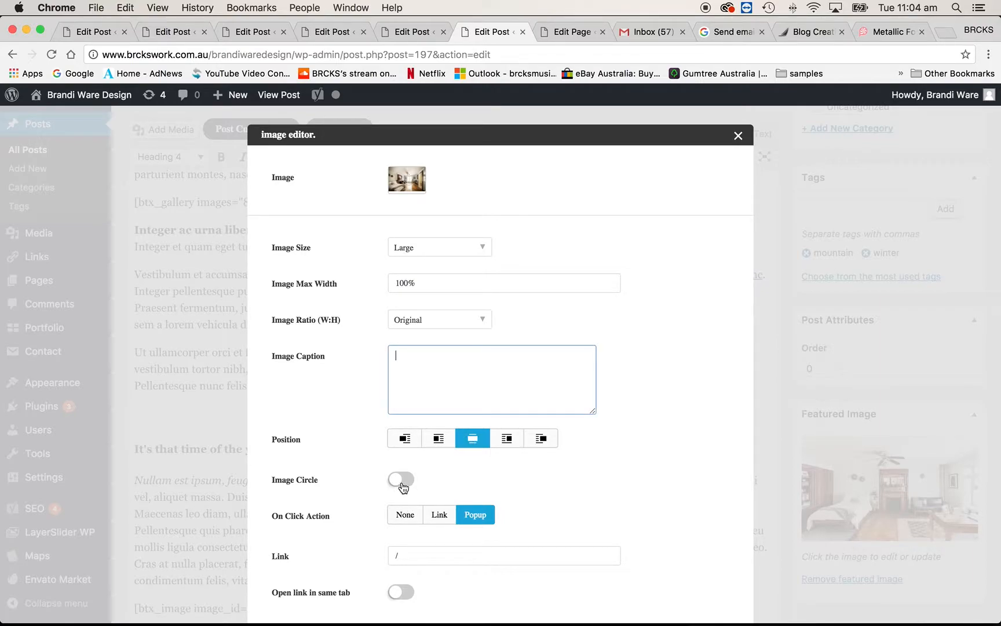
pyautogui.scroll(-3, 425, 525)
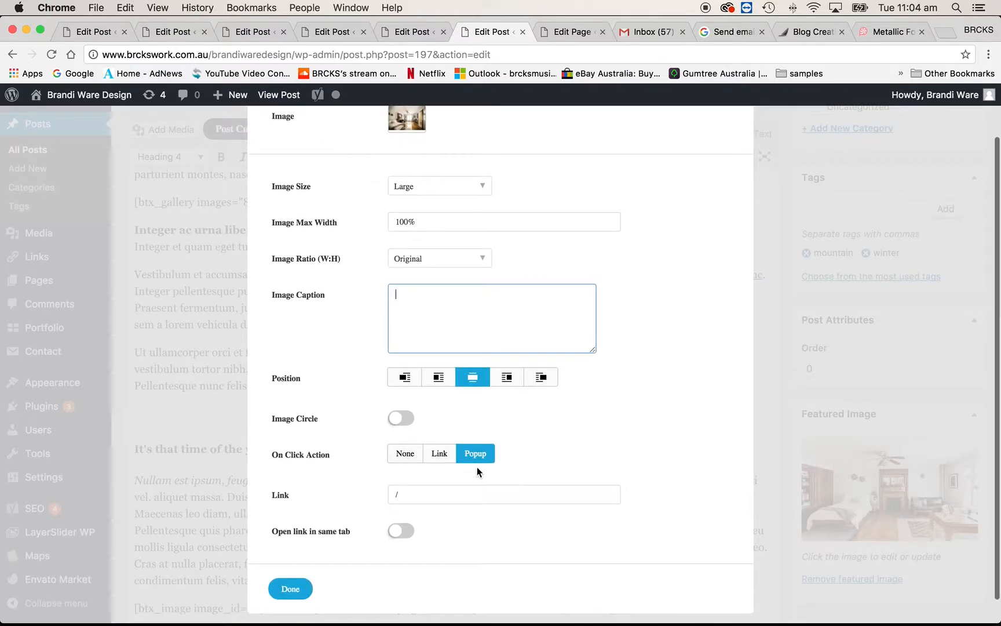
pyautogui.click(400, 454)
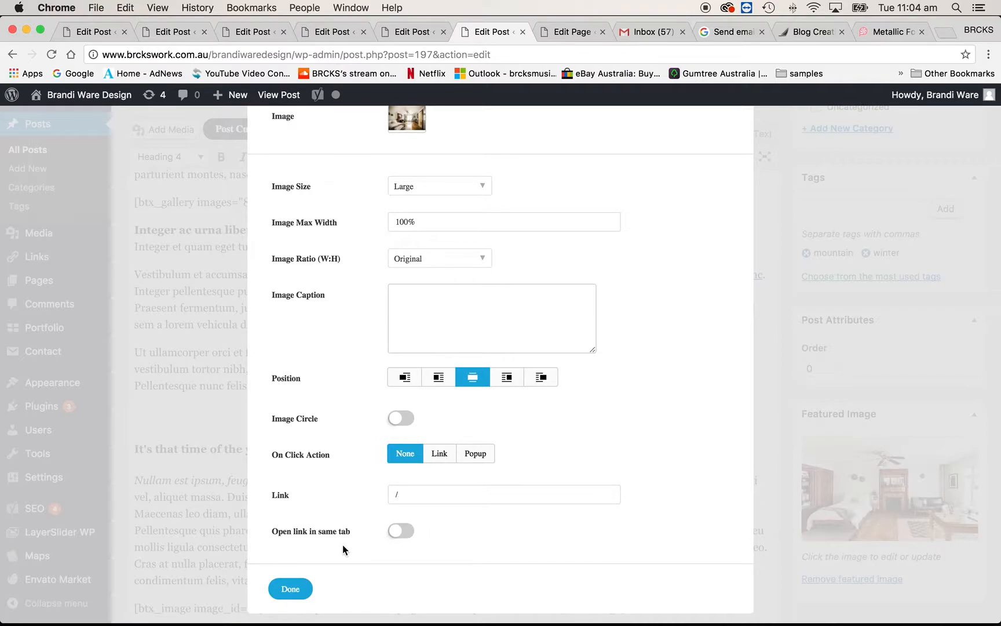
pyautogui.click(297, 588)
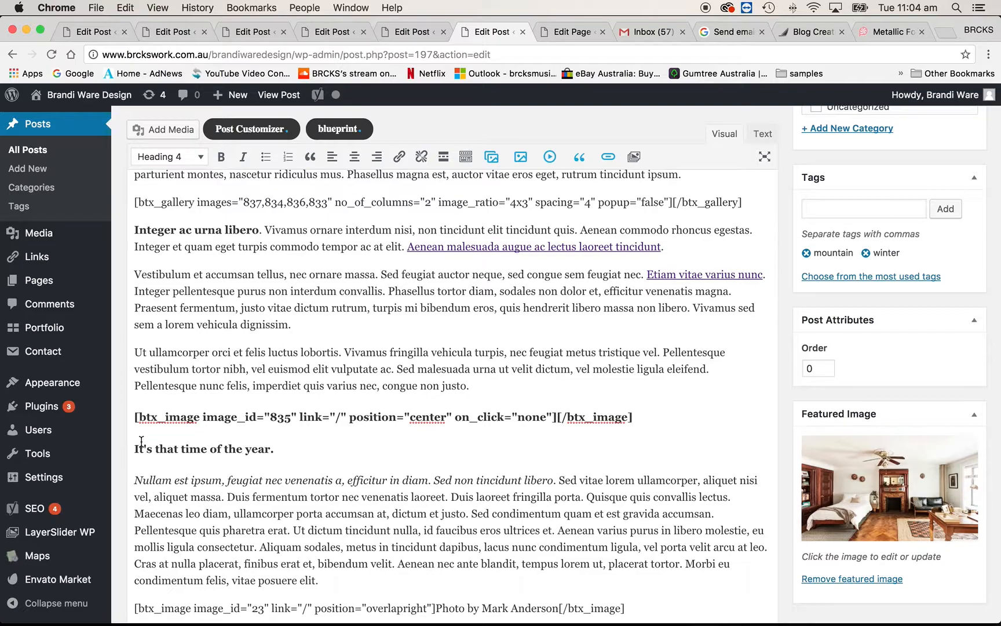
# - Update the post and open its published page
pyautogui.scroll(3, 576, 433)
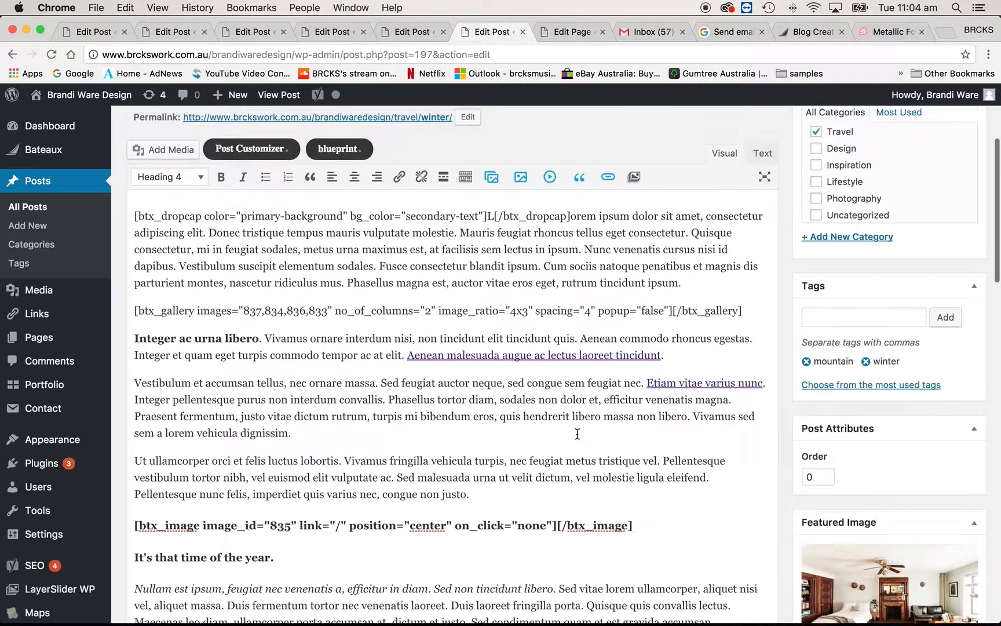
pyautogui.scroll(3, 706, 354)
pyautogui.click(966, 468)
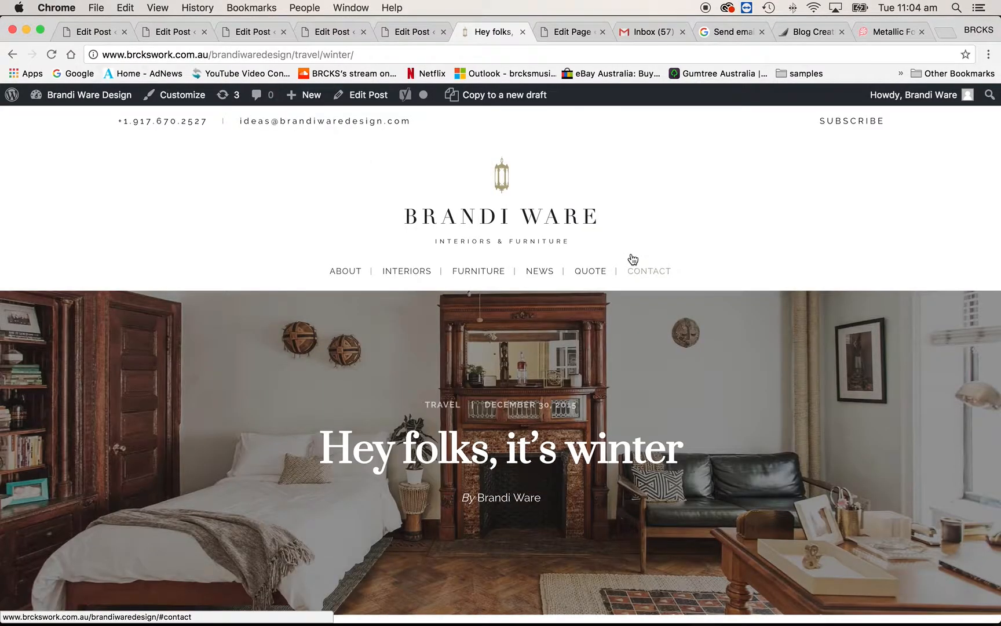
# - Examine the published post's layout, including the new centred bedroom image, the text sections and the two-column gallery
pyautogui.scroll(-5, 632, 259)
pyautogui.scroll(-10, 632, 259)
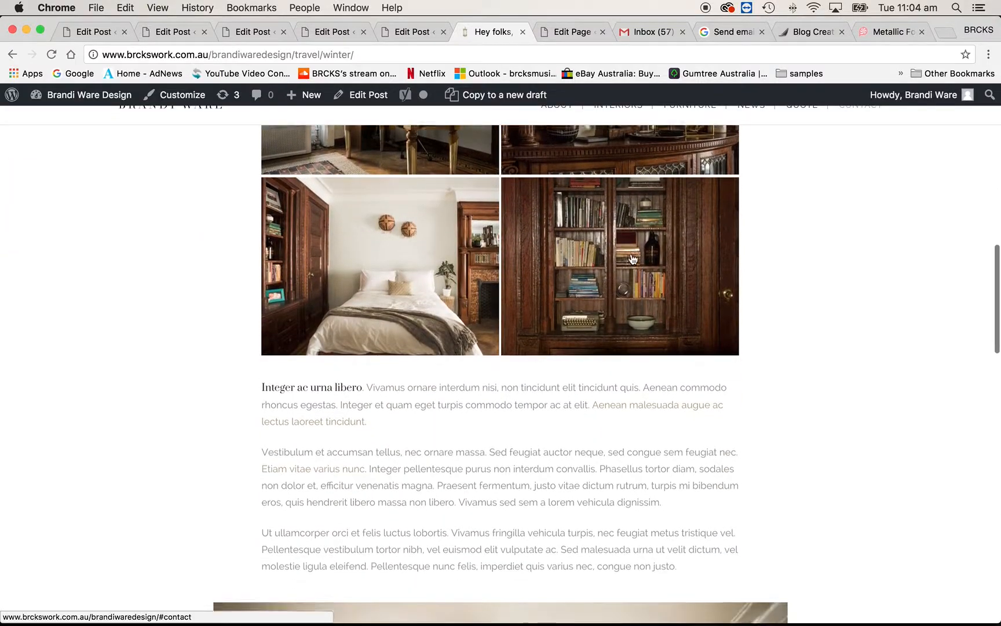
pyautogui.scroll(-8, 631, 259)
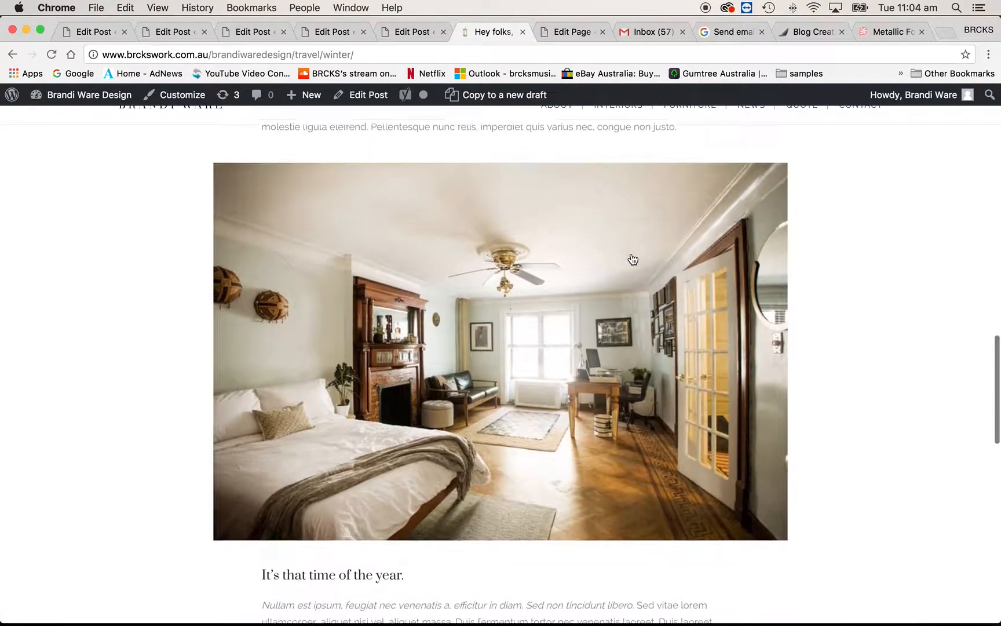
pyautogui.scroll(-1, 633, 259)
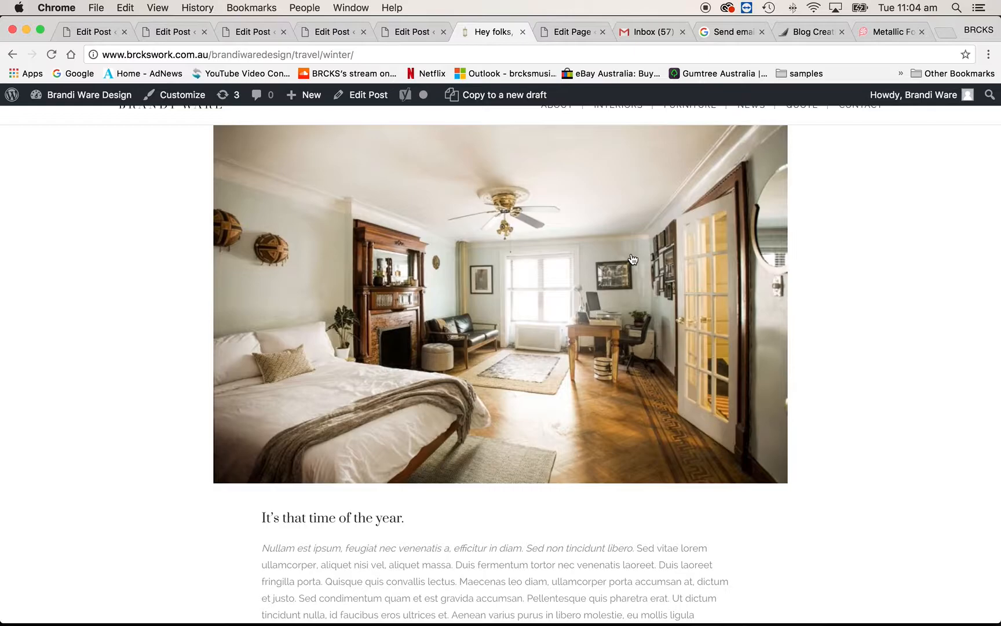
pyautogui.scroll(-7, 632, 259)
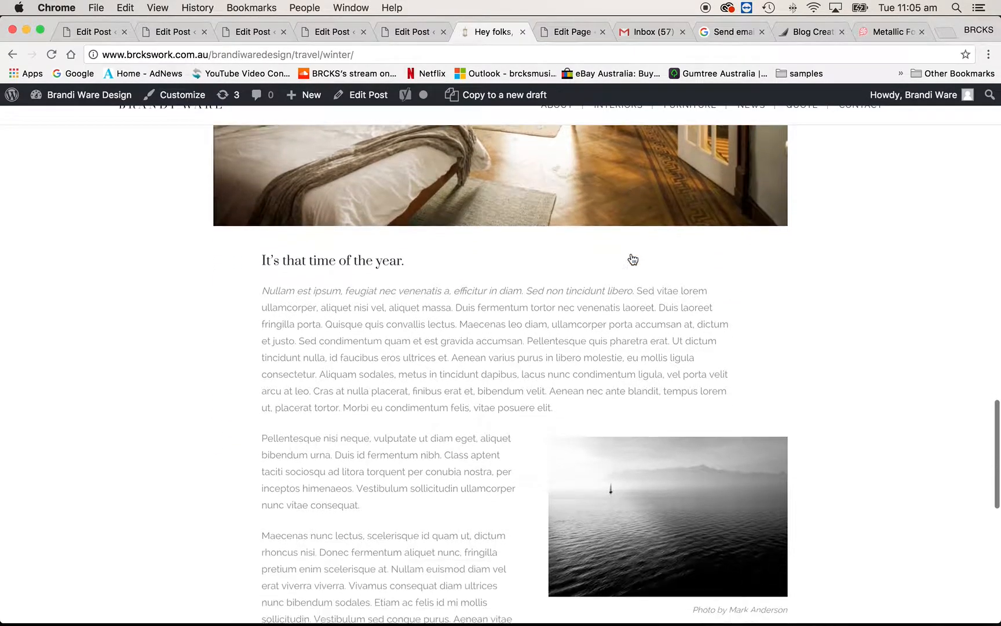
pyautogui.scroll(-5, 632, 259)
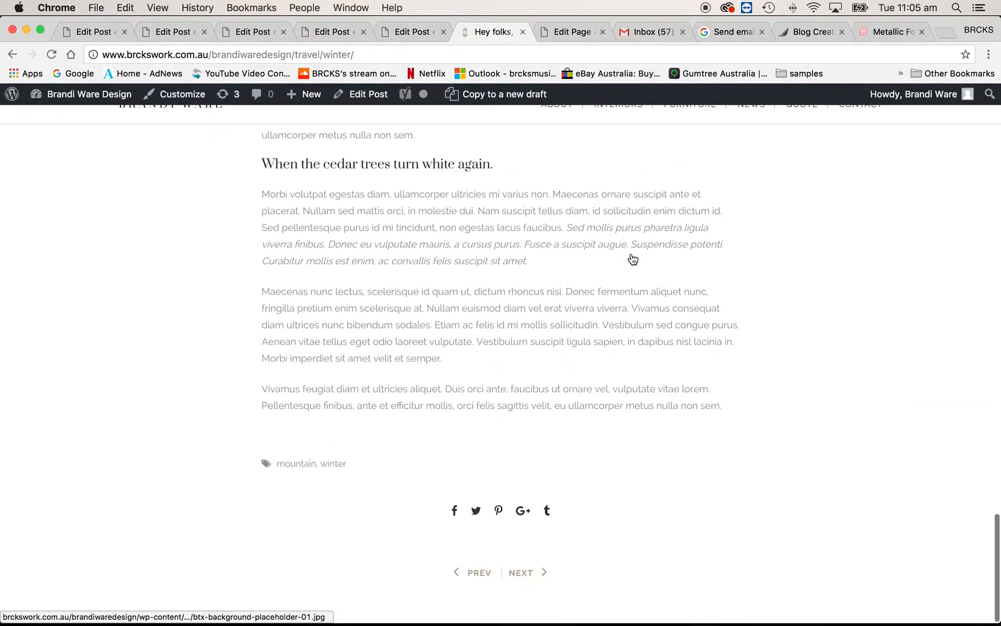
pyautogui.scroll(13, 632, 259)
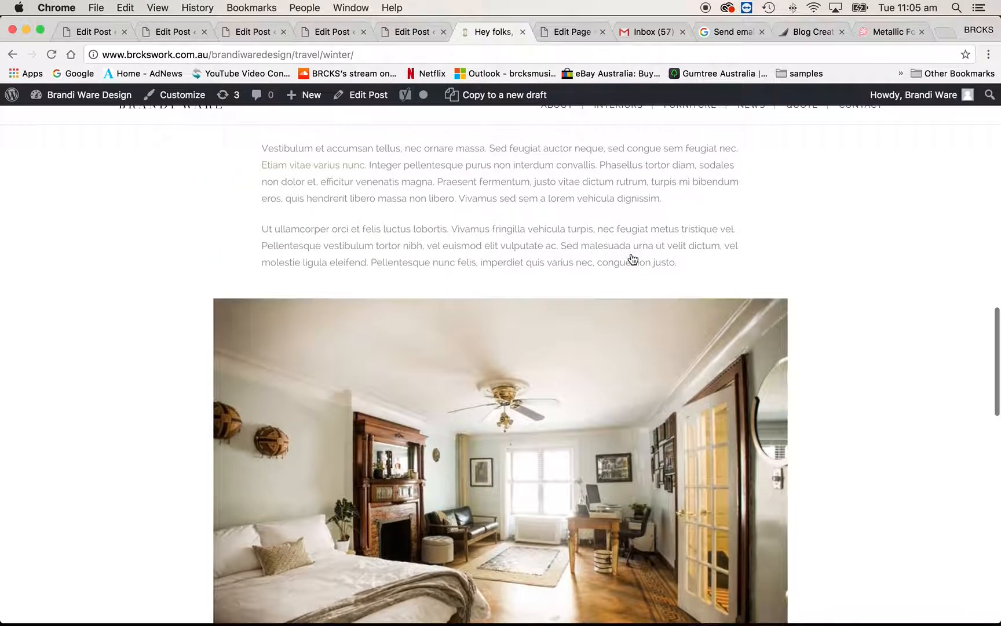
pyautogui.scroll(4, 632, 259)
pyautogui.scroll(8, 632, 259)
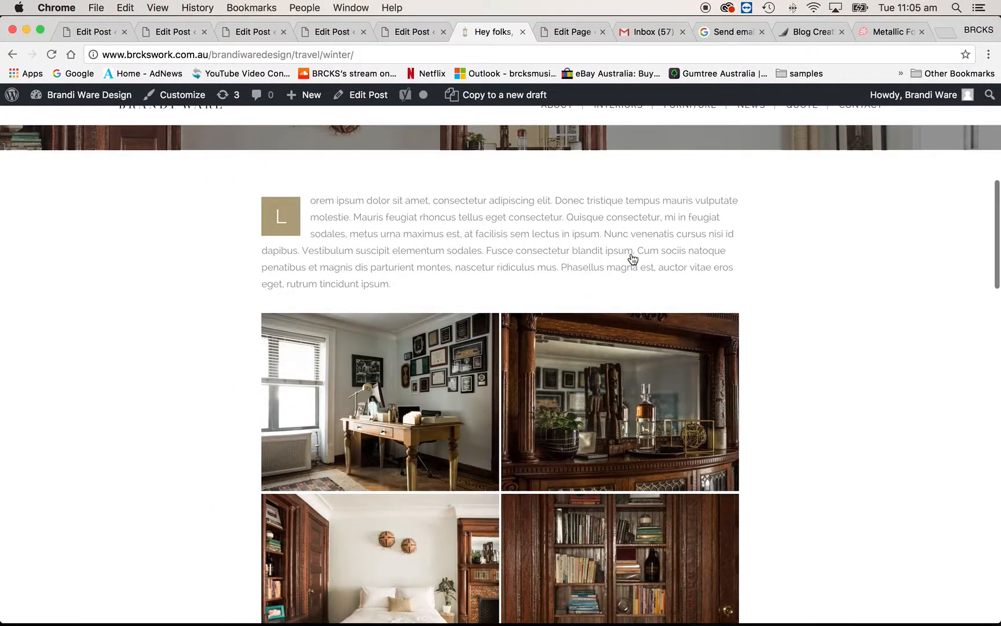